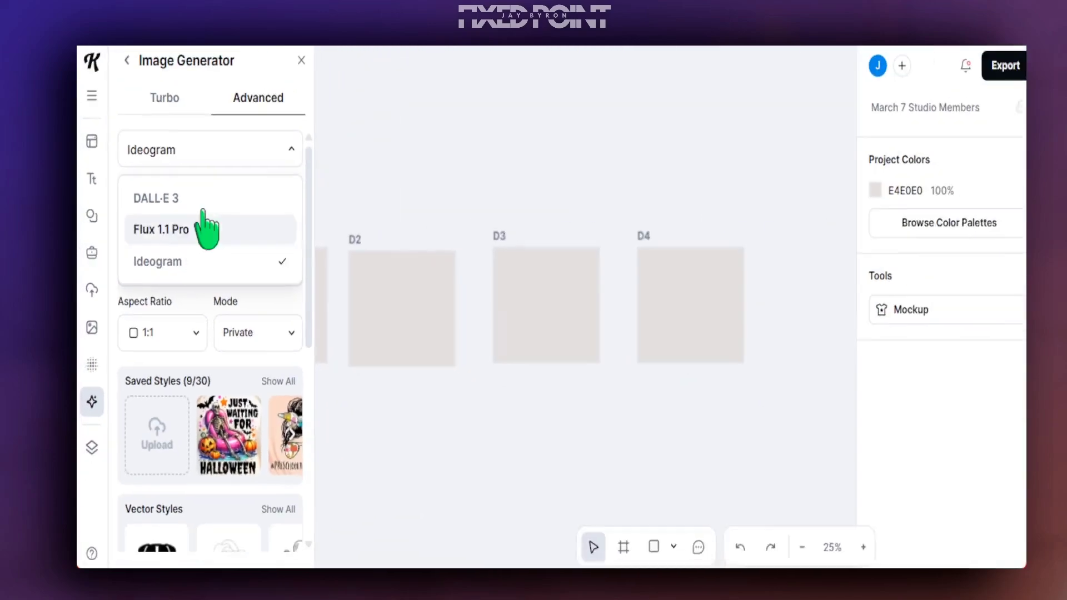
# Examine the advanced image generator's available AI models and its saved, vector, clipart and typography style categories.
pyautogui.click(200, 149)
pyautogui.scroll(-7, 202, 417)
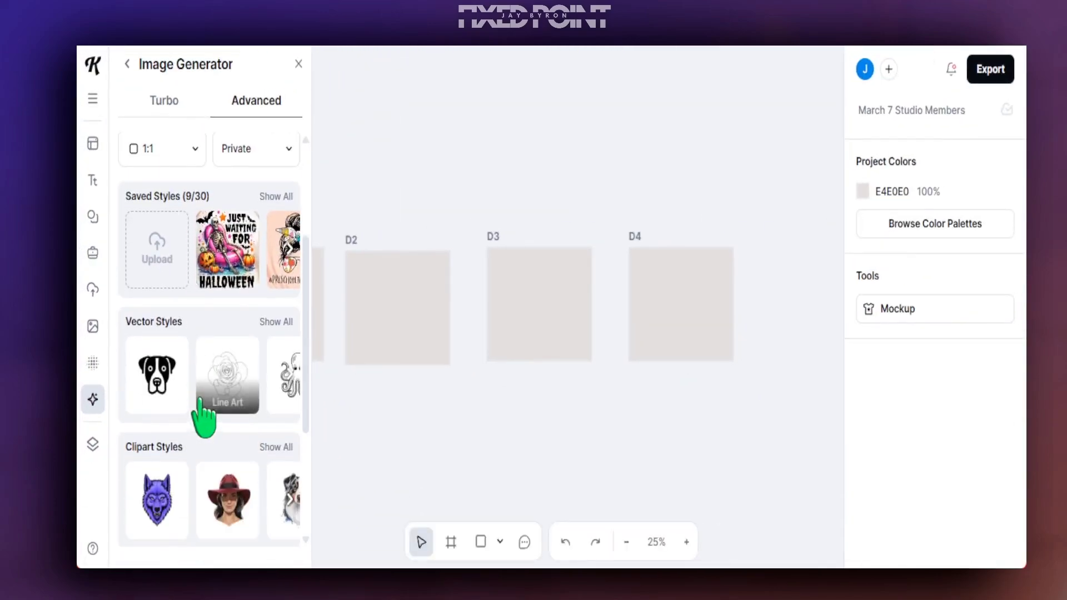
pyautogui.scroll(6, 202, 411)
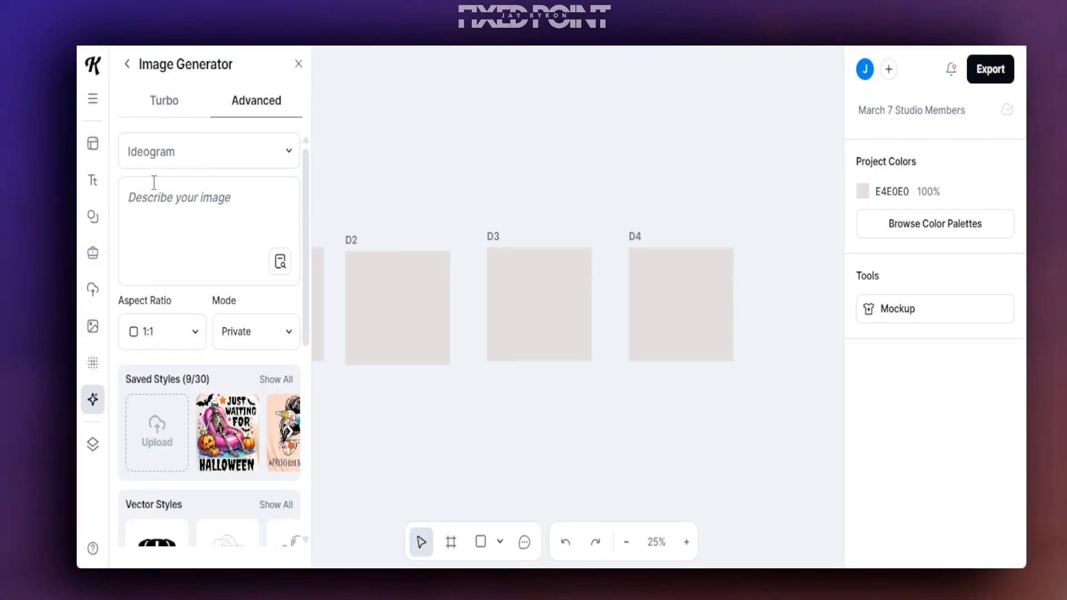
pyautogui.click(162, 161)
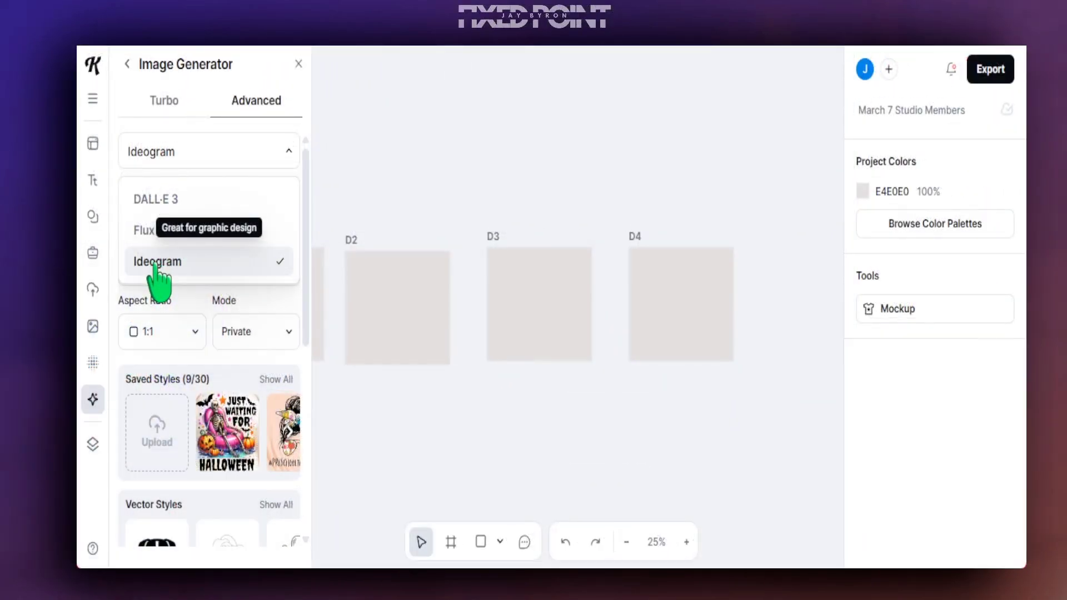
pyautogui.scroll(-3, 177, 405)
pyautogui.scroll(-2, 169, 395)
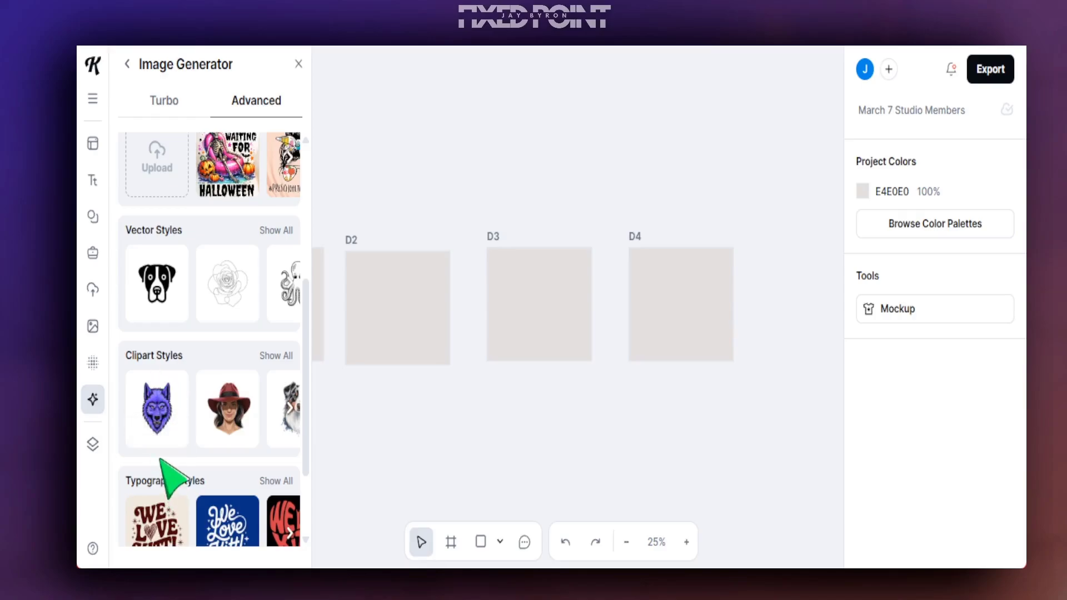
pyautogui.scroll(5, 160, 460)
pyautogui.scroll(-4, 161, 464)
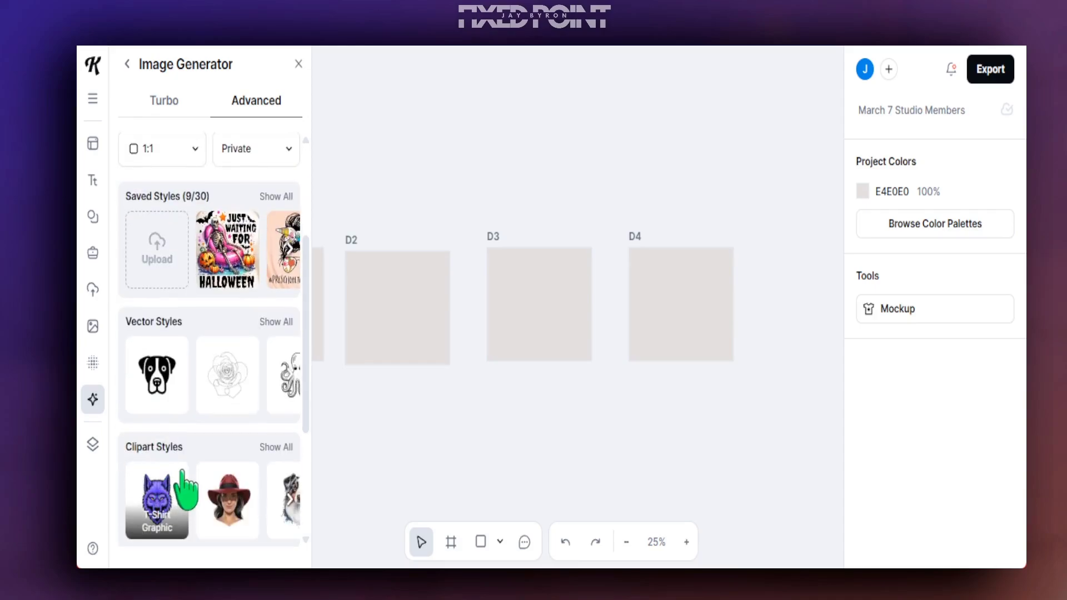
pyautogui.scroll(4, 182, 472)
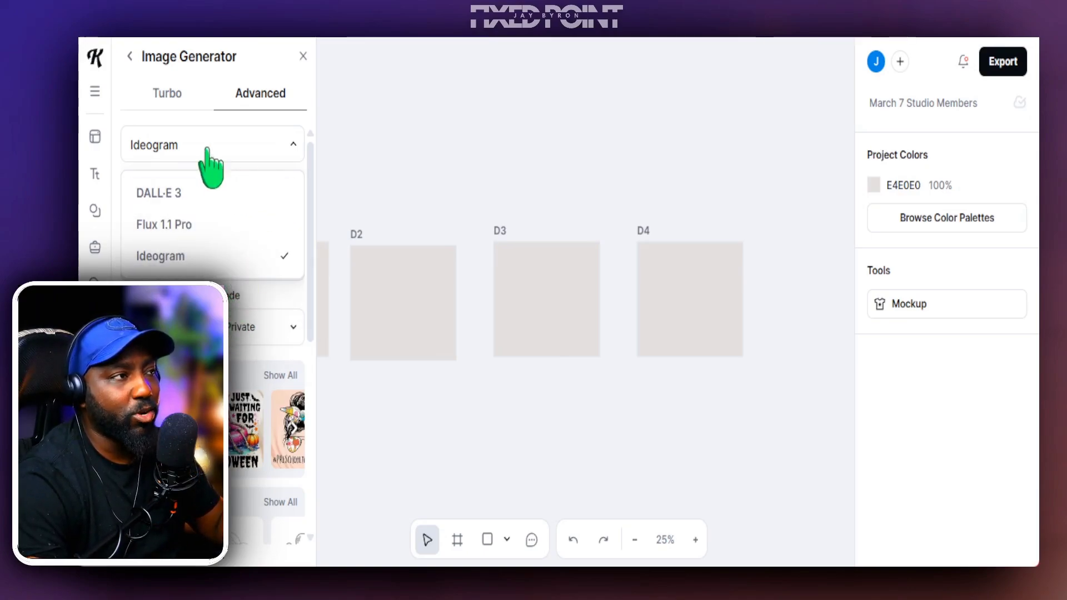
pyautogui.click(363, 156)
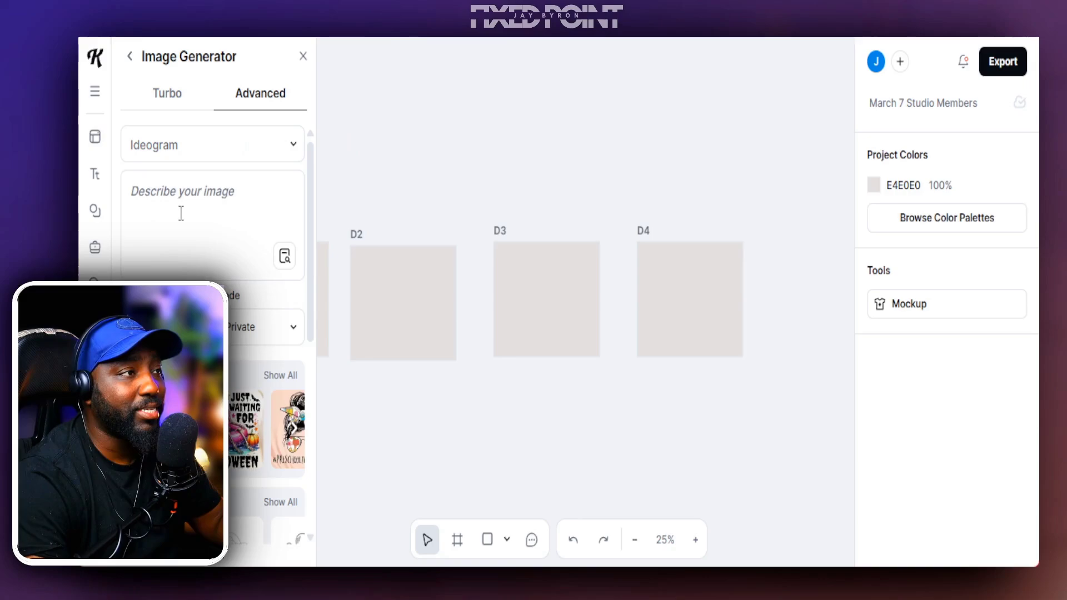
# Paste the prompt for a whimsical farm-themed illustration with the text "CHICKENS COFFEE & Chaos" and read it through.
pyautogui.click(178, 214)
pyautogui.hotkey('ctrl', 'v')
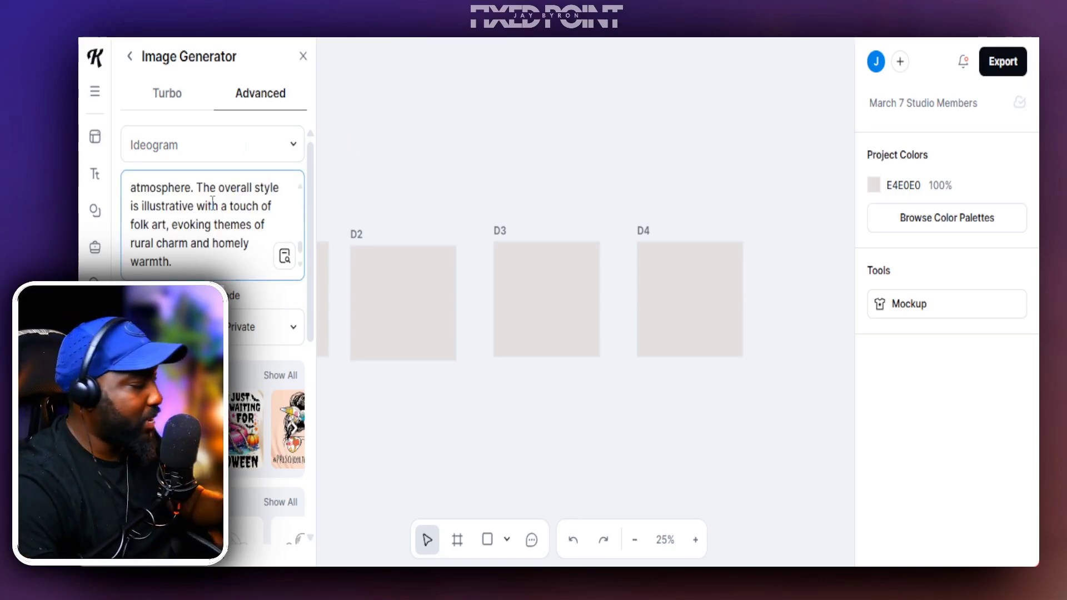
pyautogui.scroll(5, 193, 253)
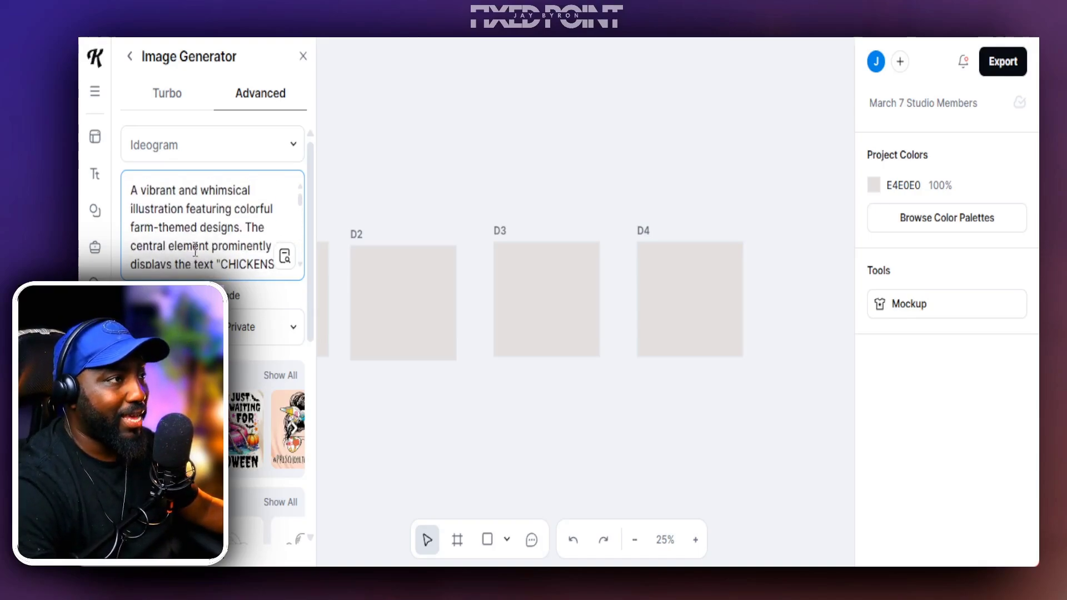
pyautogui.scroll(-2, 193, 245)
pyautogui.scroll(2, 194, 233)
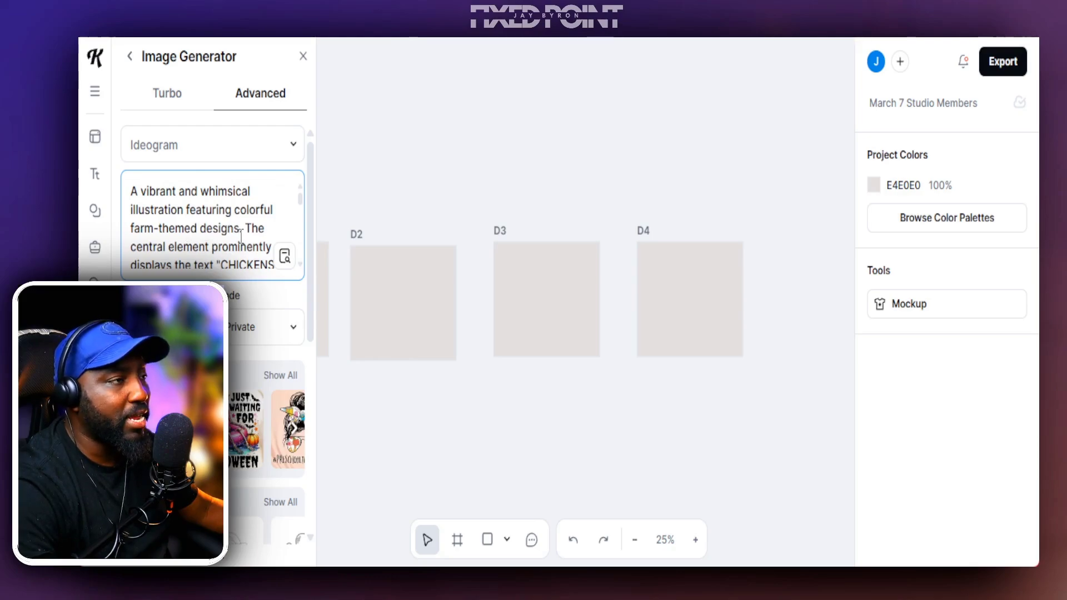
pyautogui.scroll(-2, 241, 236)
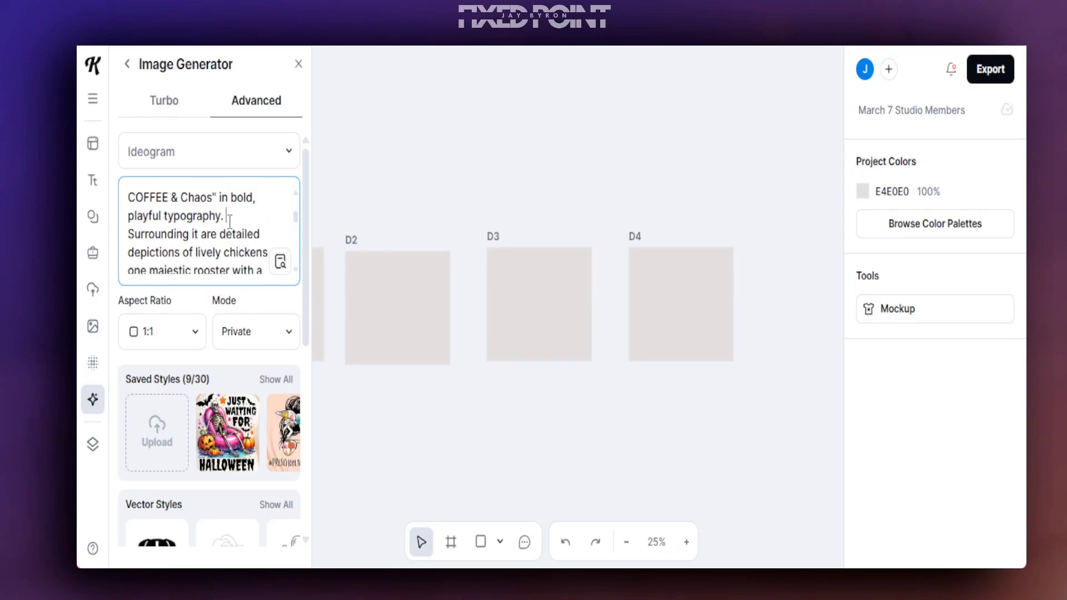
pyautogui.scroll(2, 229, 221)
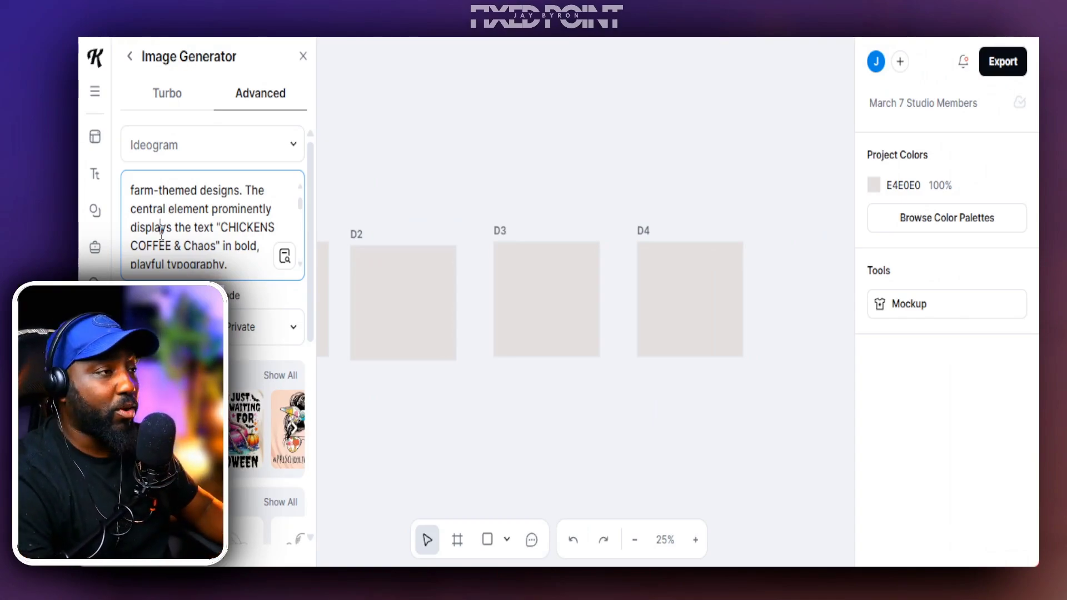
pyautogui.scroll(3, 216, 238)
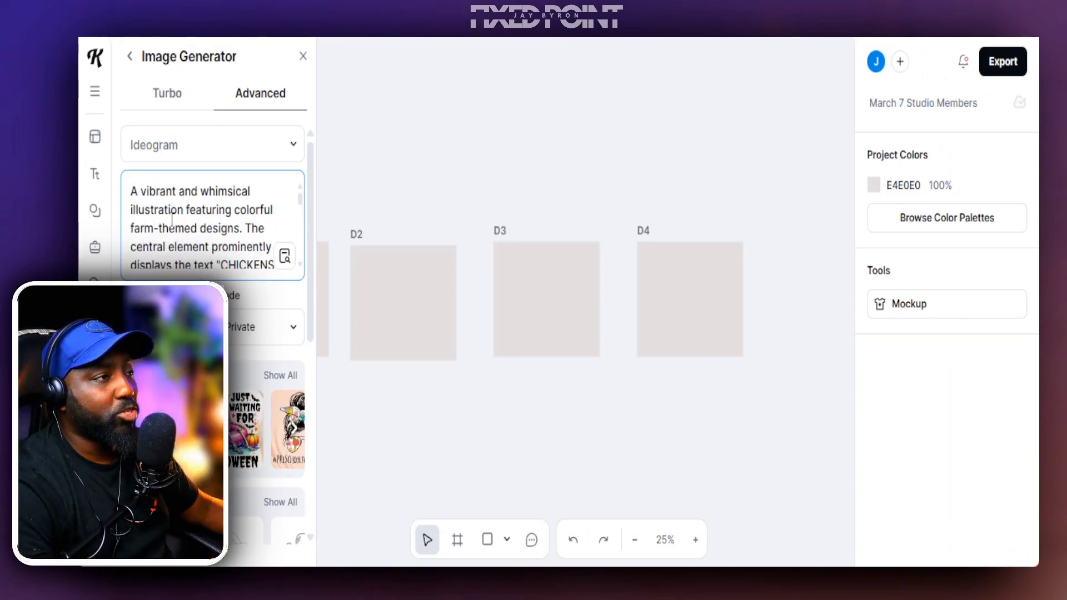
# Generate the farm-themed image with the DALL·E 3 model in the Watercolor clipart style.
pyautogui.click(286, 148)
pyautogui.click(169, 194)
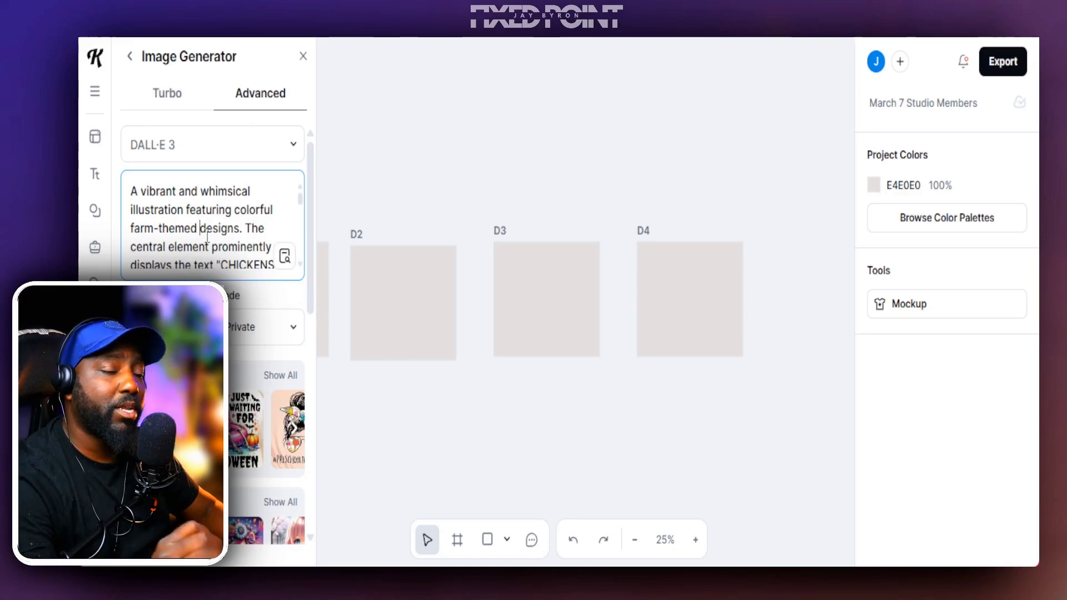
pyautogui.scroll(-3, 207, 236)
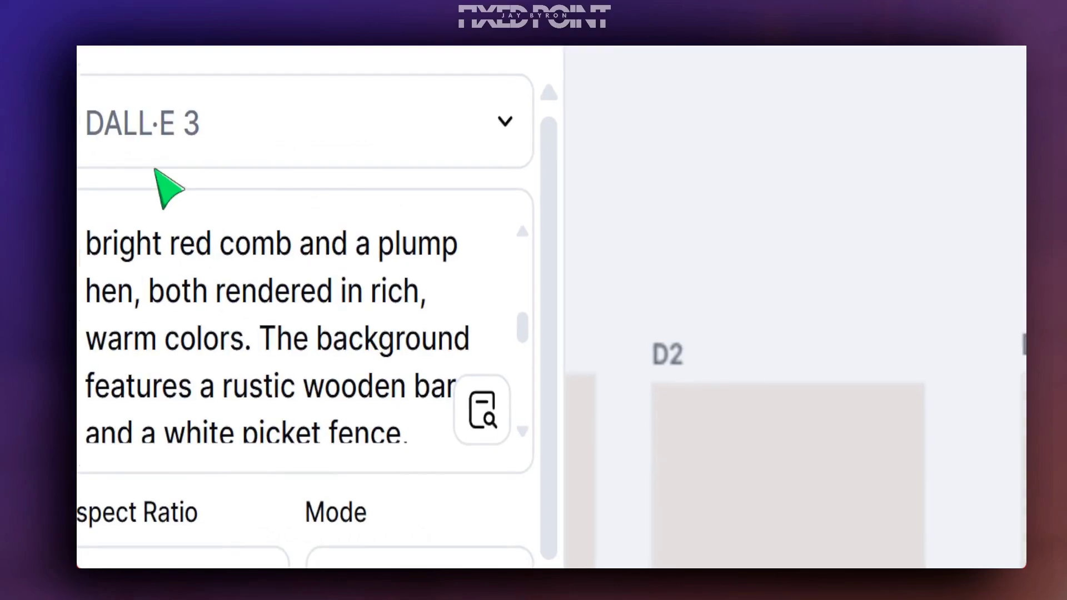
pyautogui.click(150, 163)
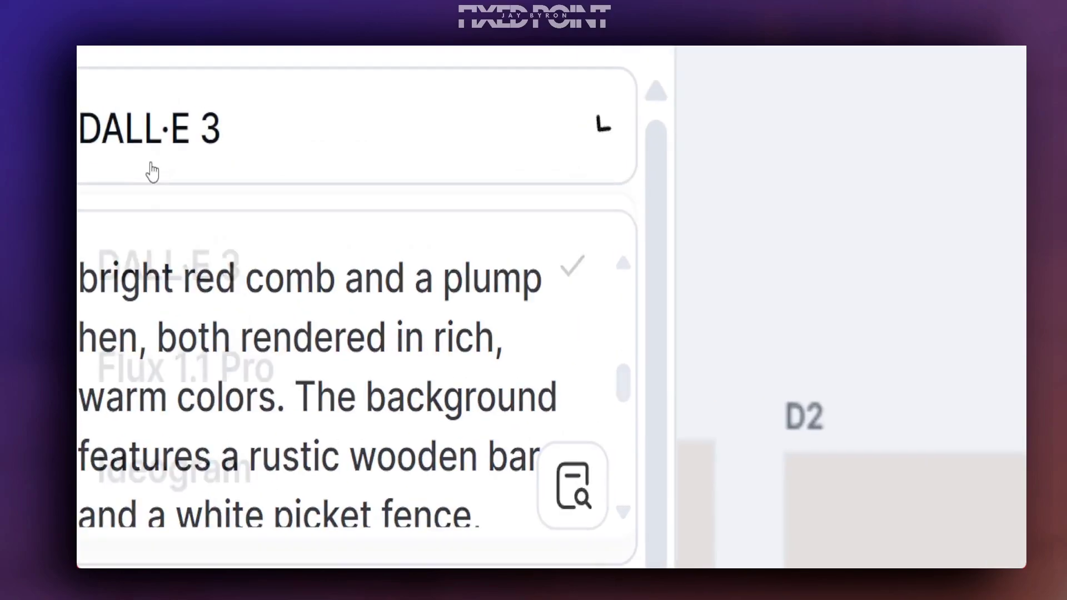
pyautogui.scroll(-5, 175, 409)
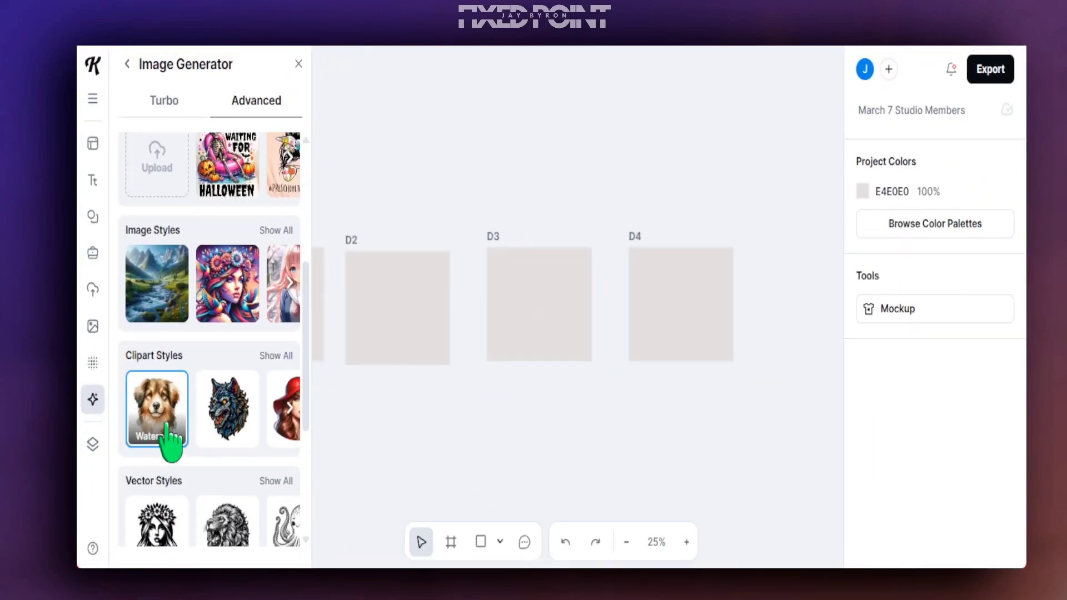
pyautogui.scroll(-5, 170, 441)
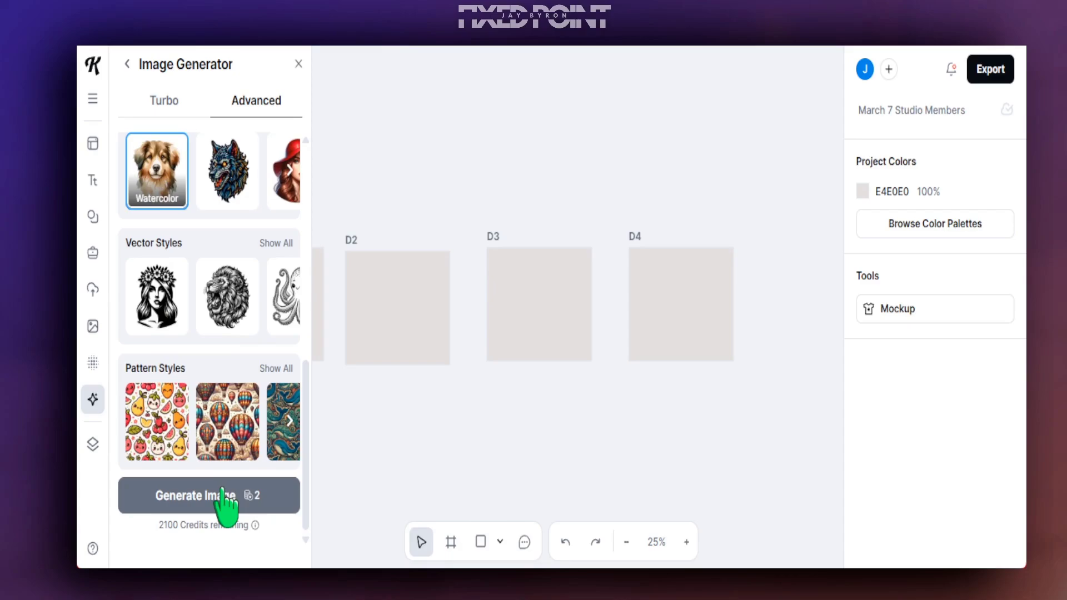
pyautogui.click(224, 494)
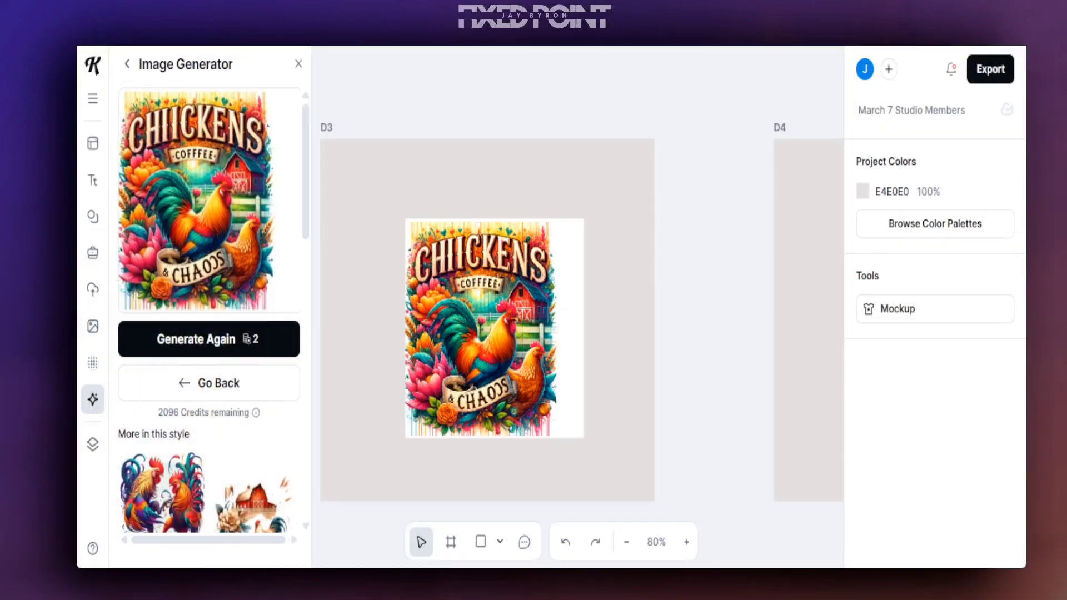
# Move the generated chicken image toward artboard D3's upper-left corner and enlarge it to about 10.52 in square.
pyautogui.scroll(4, 578, 305)
pyautogui.scroll(-6, 555, 433)
pyautogui.scroll(3, 556, 433)
pyautogui.click(555, 432)
pyautogui.moveTo(581, 435); pyautogui.dragTo(630, 496)
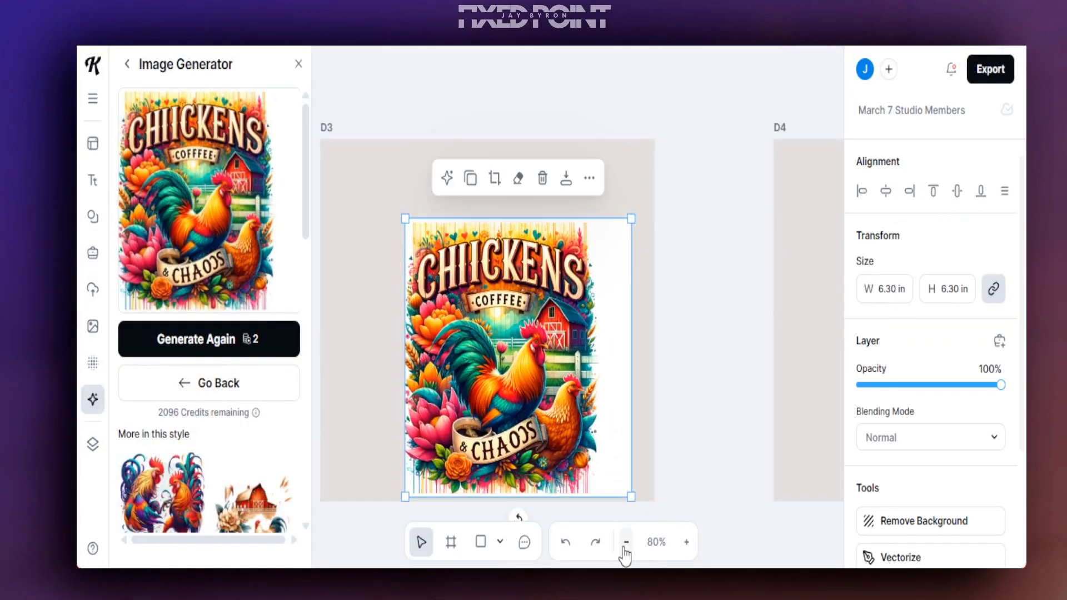
pyautogui.click(626, 542)
pyautogui.moveTo(494, 296); pyautogui.dragTo(438, 236)
pyautogui.moveTo(492, 334); pyautogui.dragTo(576, 461)
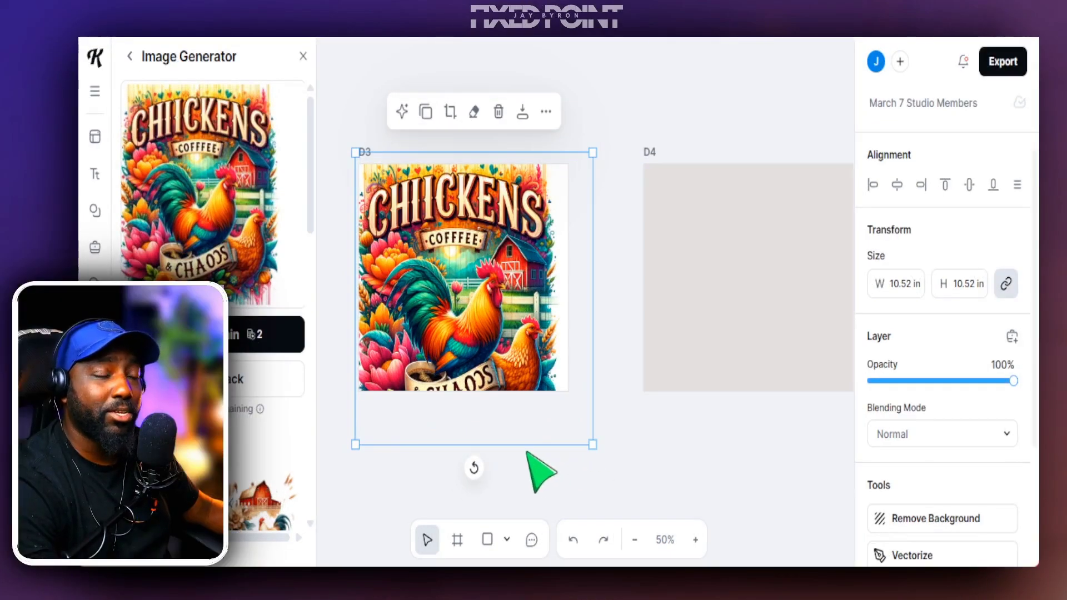
# Resize the chicken image to about 9.94 in square and reposition it so the artwork fits artboard D3.
pyautogui.press('Escape')
pyautogui.click(472, 343)
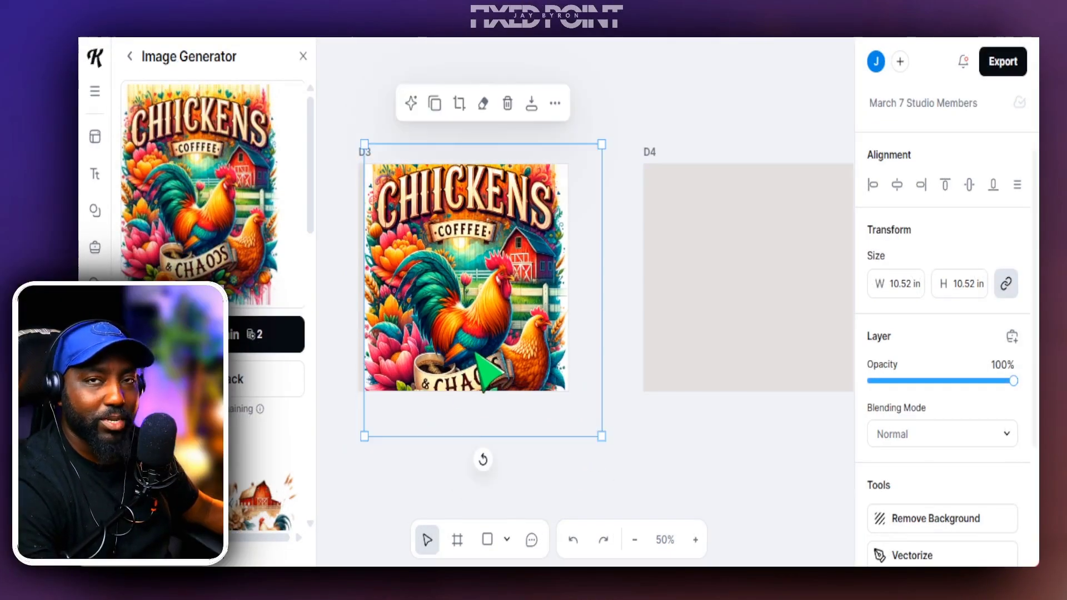
pyautogui.moveTo(601, 437); pyautogui.dragTo(575, 404)
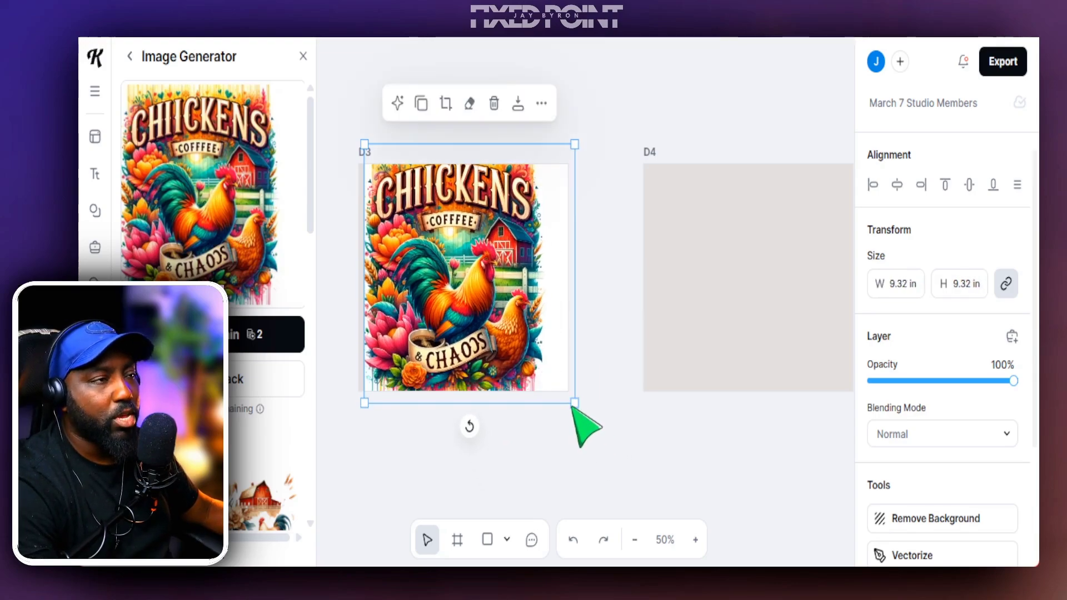
pyautogui.moveTo(425, 258); pyautogui.dragTo(439, 263)
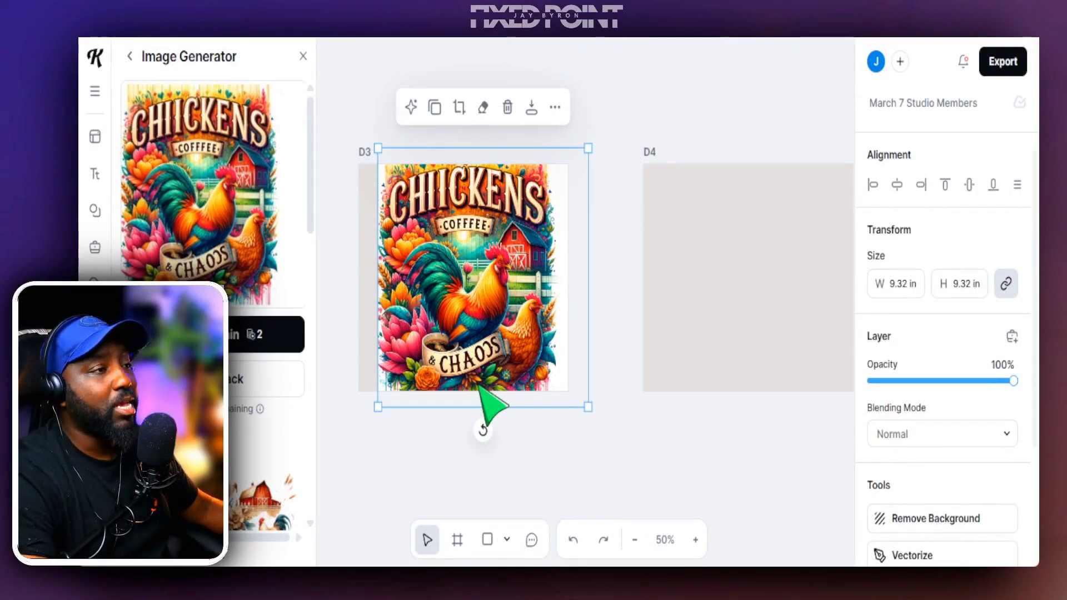
pyautogui.moveTo(482, 396); pyautogui.dragTo(463, 400)
pyautogui.moveTo(565, 412); pyautogui.dragTo(594, 470)
pyautogui.moveTo(498, 358); pyautogui.dragTo(507, 350)
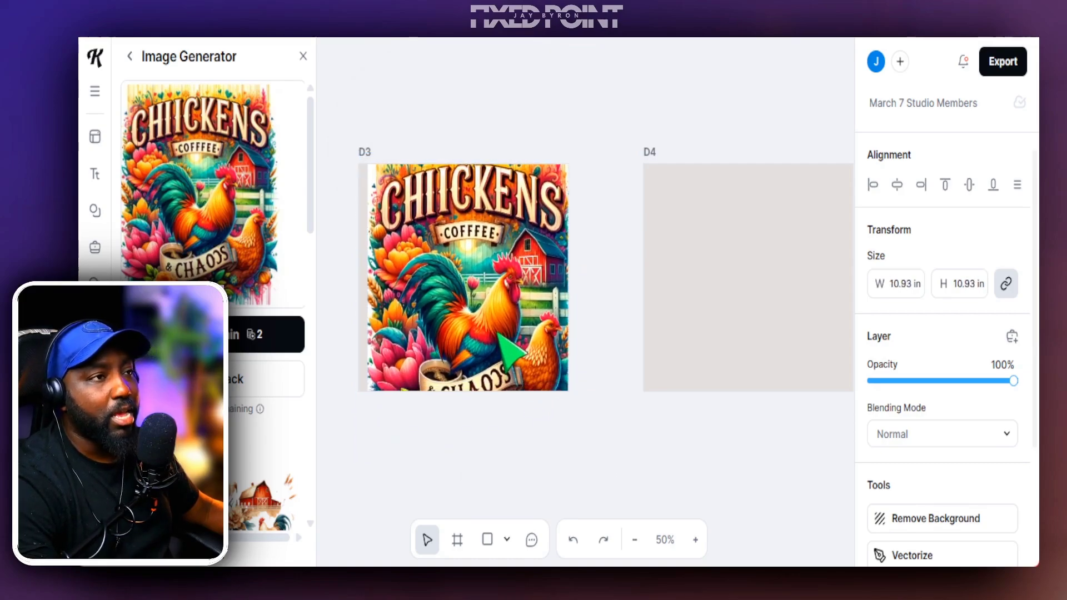
pyautogui.moveTo(536, 373); pyautogui.dragTo(539, 377)
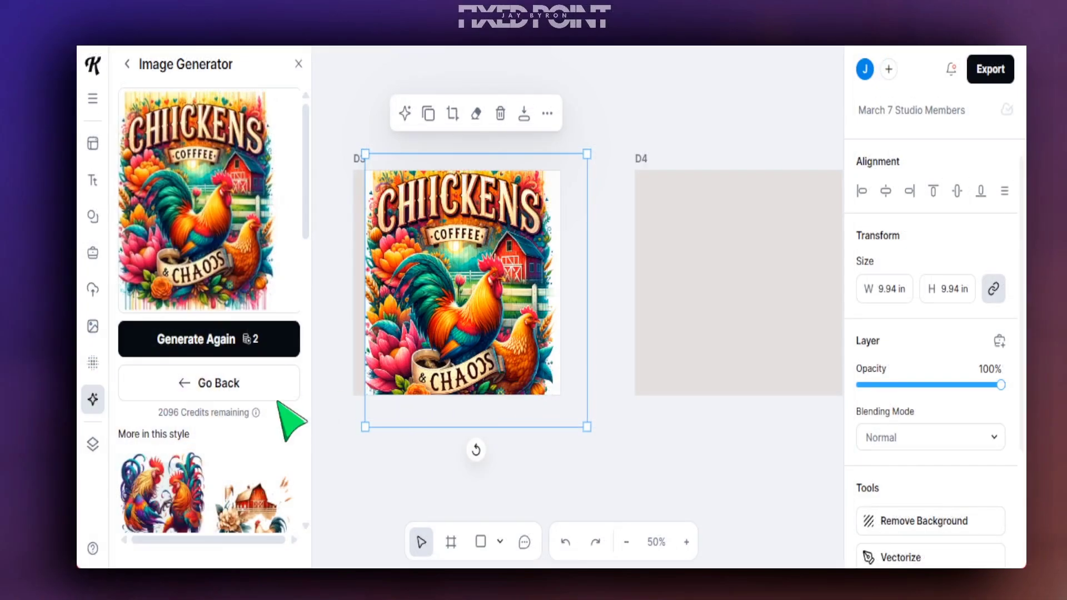
# Return to the prompt settings, keep the same prompt and switch the image model to Ideogram.
pyautogui.click(127, 64)
pyautogui.scroll(3, 202, 242)
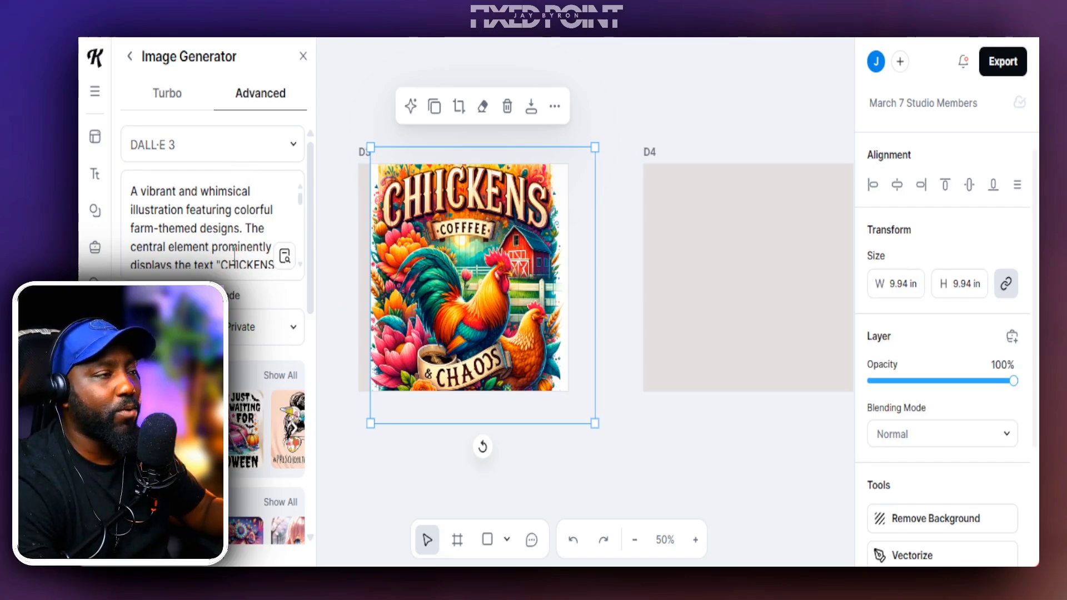
pyautogui.click(221, 259)
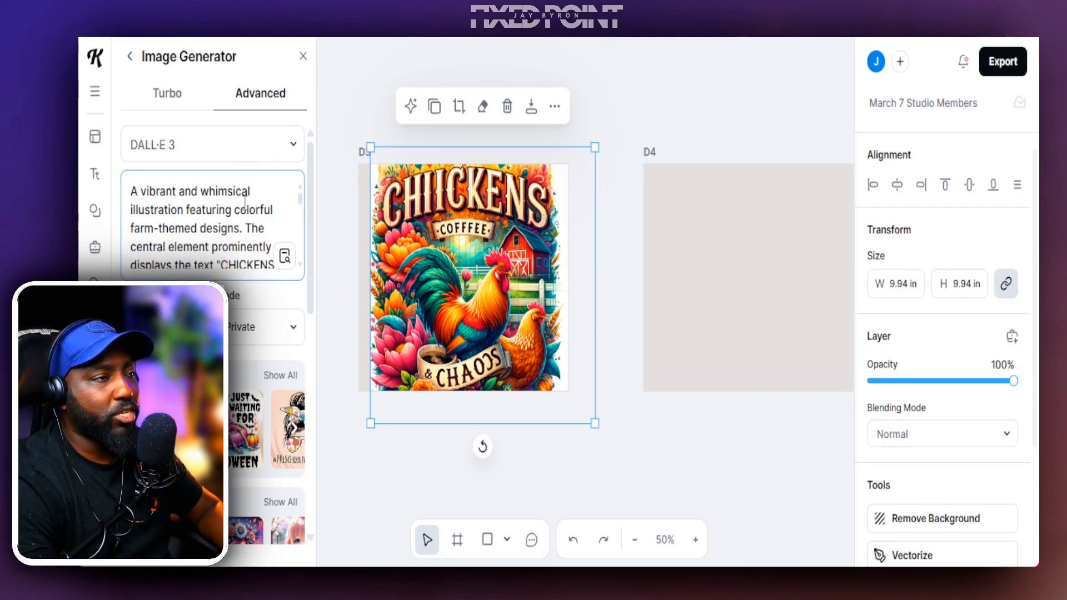
pyautogui.click(287, 158)
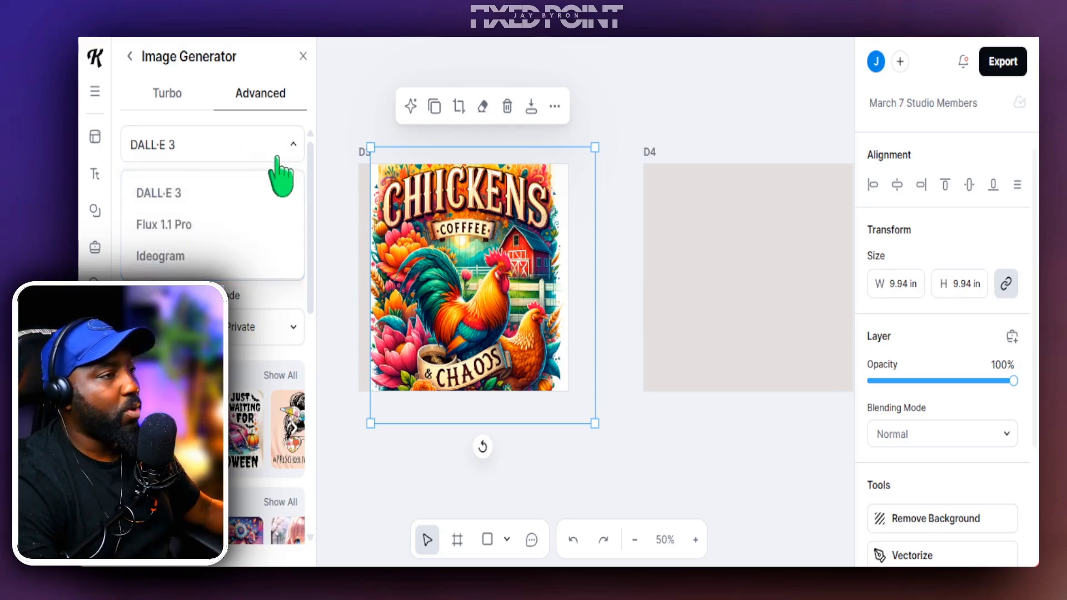
pyautogui.click(167, 262)
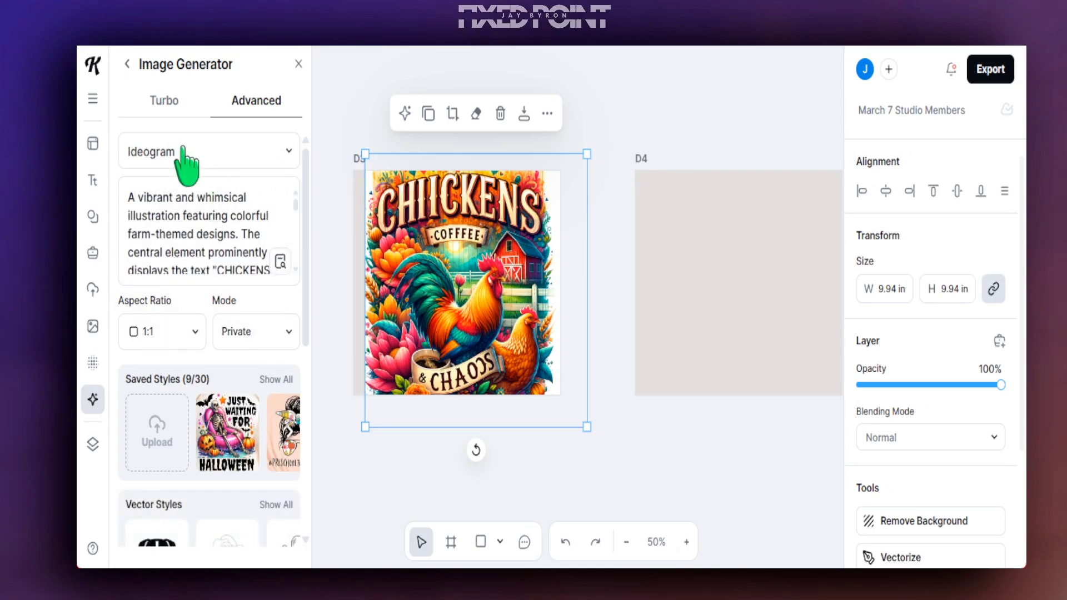
# Choose the Watercolor clipart style for the Ideogram image.
pyautogui.scroll(-6, 200, 311)
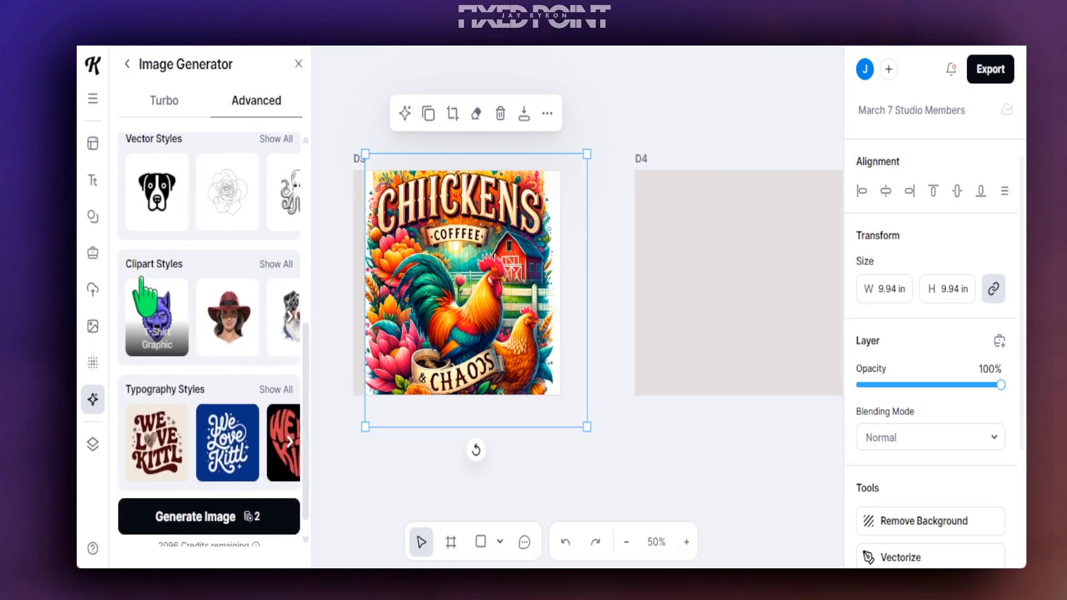
pyautogui.scroll(-1, 161, 289)
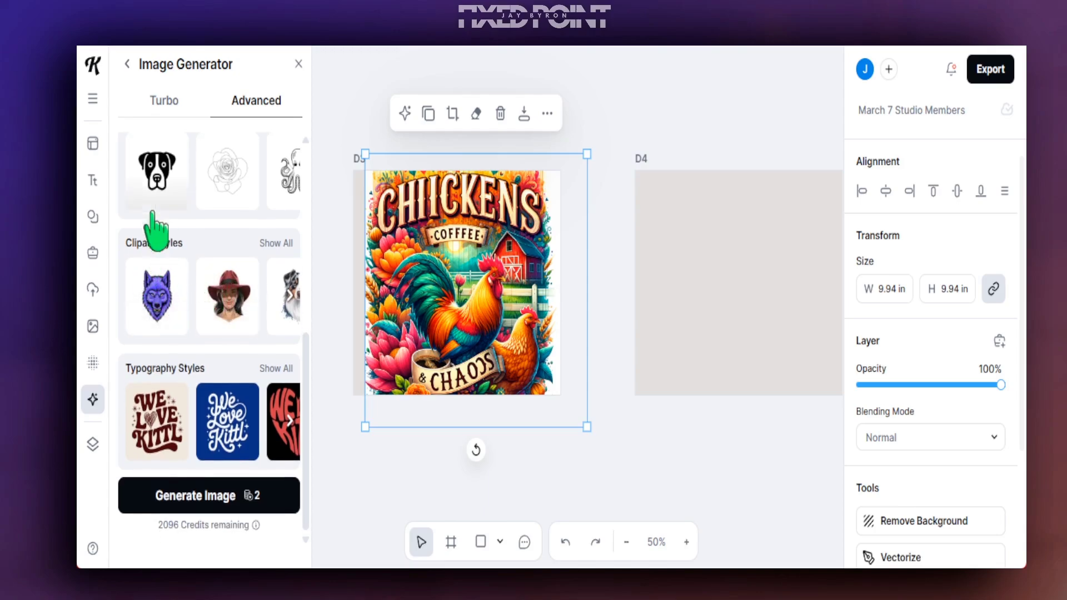
pyautogui.scroll(3, 167, 261)
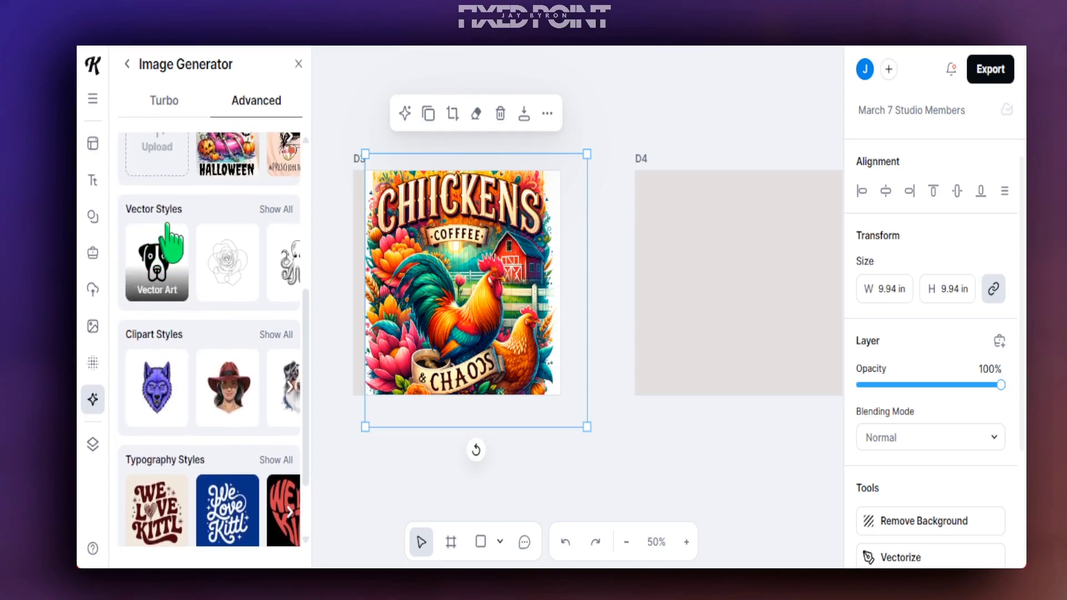
pyautogui.scroll(-2, 167, 300)
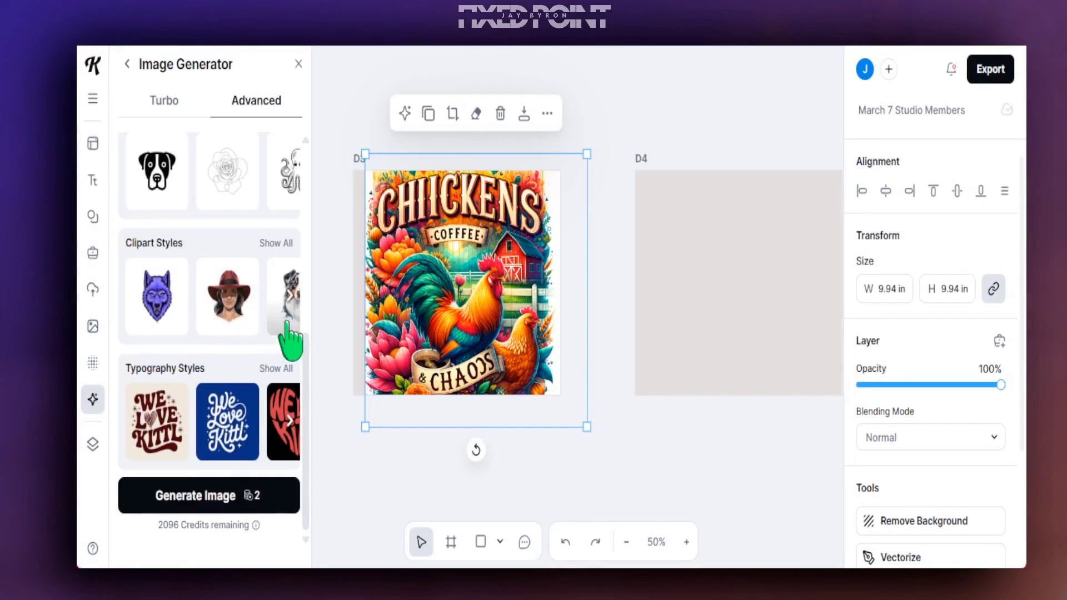
pyautogui.click(290, 300)
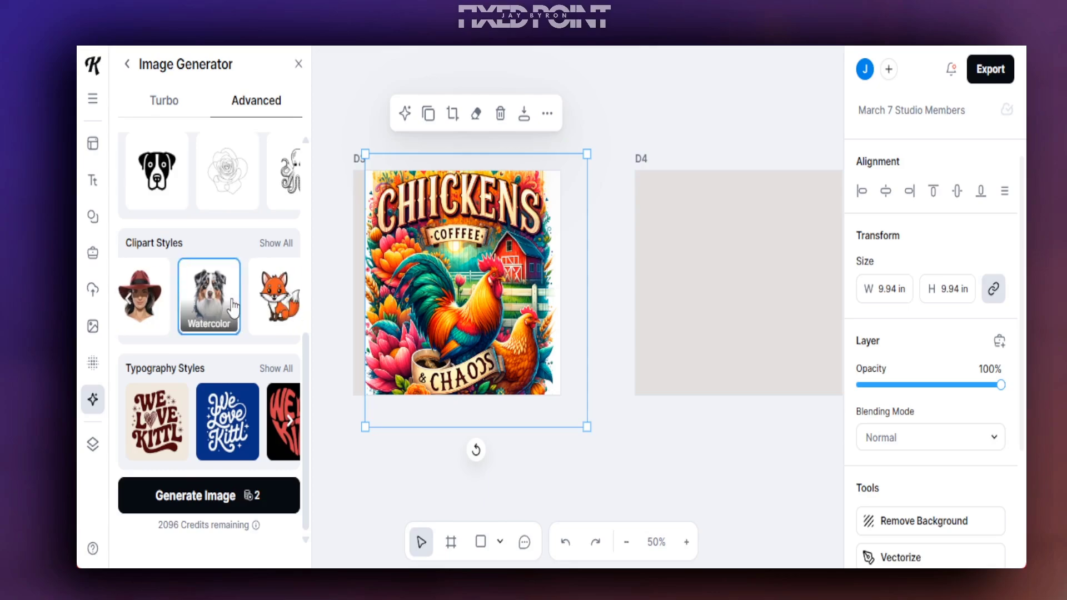
# Generate the watercolor Ideogram image and fit it onto artboard D4 at about 8.72 in square.
pyautogui.click(238, 507)
pyautogui.moveTo(651, 327); pyautogui.dragTo(615, 430)
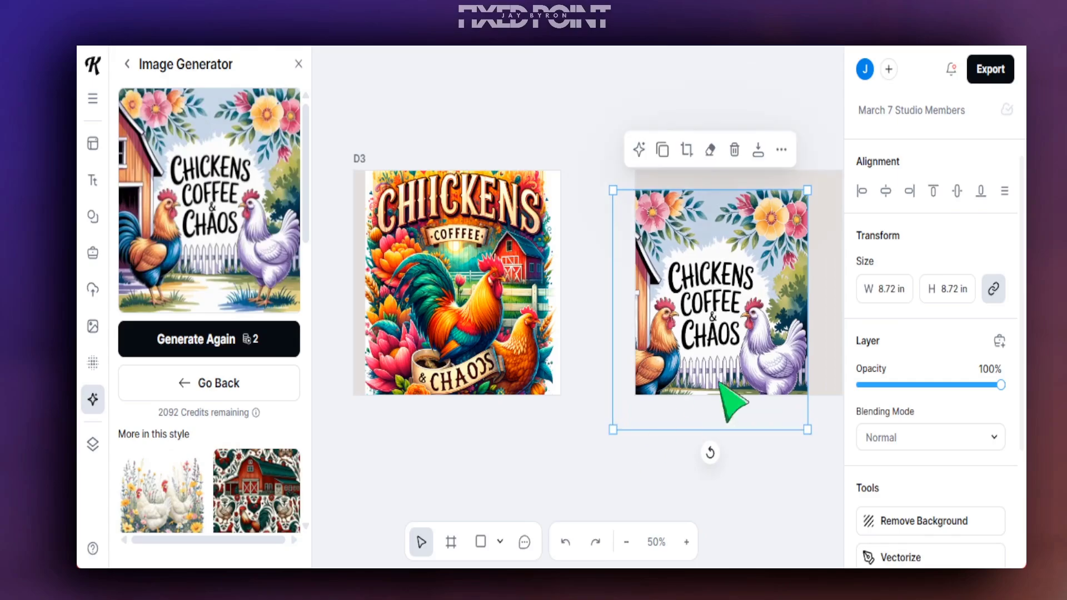
pyautogui.moveTo(722, 400); pyautogui.dragTo(744, 384)
pyautogui.moveTo(753, 324); pyautogui.dragTo(754, 326)
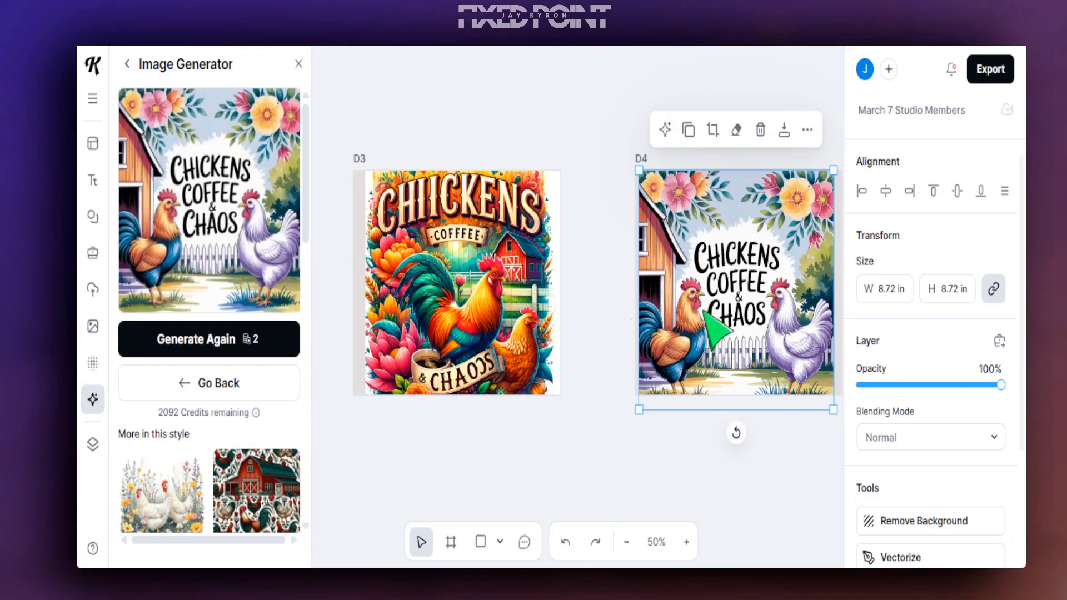
# Examine the watercolor artwork on D4 up close and compare it with the chicken image on D3.
pyautogui.click(687, 543)
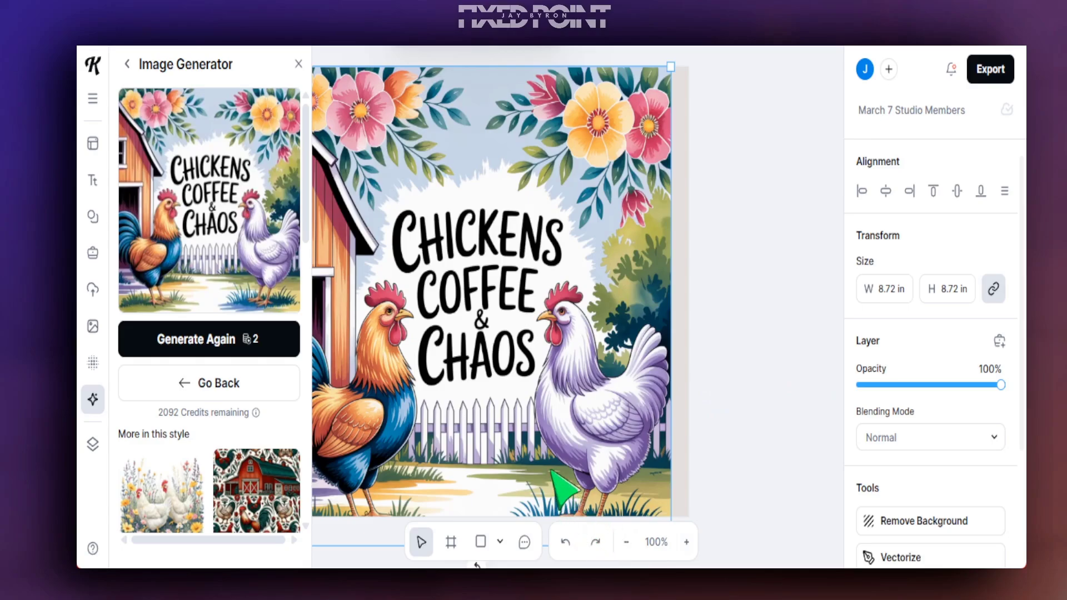
pyautogui.click(627, 543)
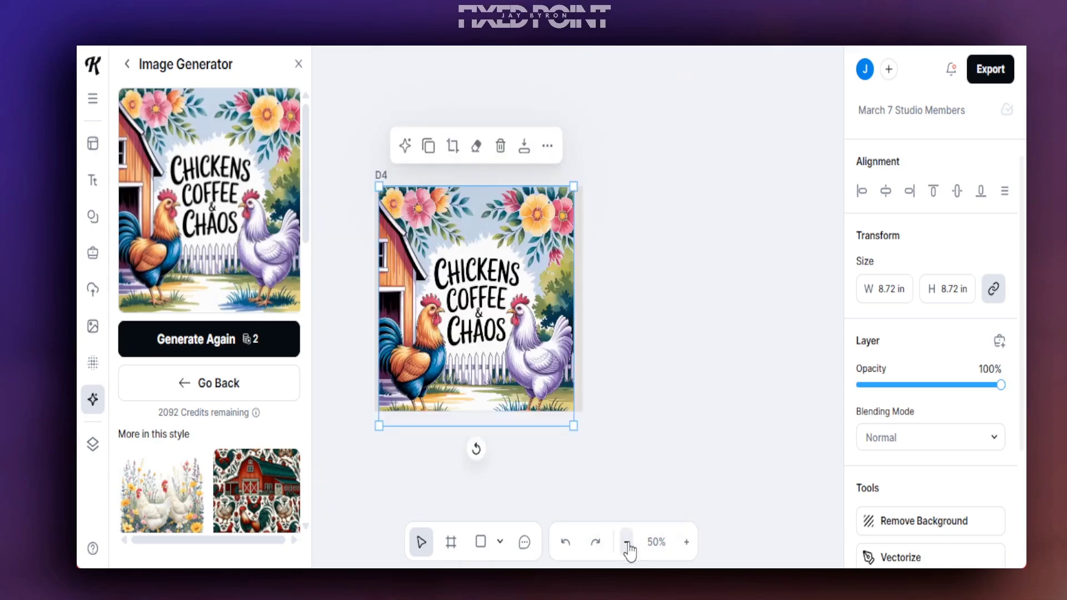
pyautogui.click(632, 374)
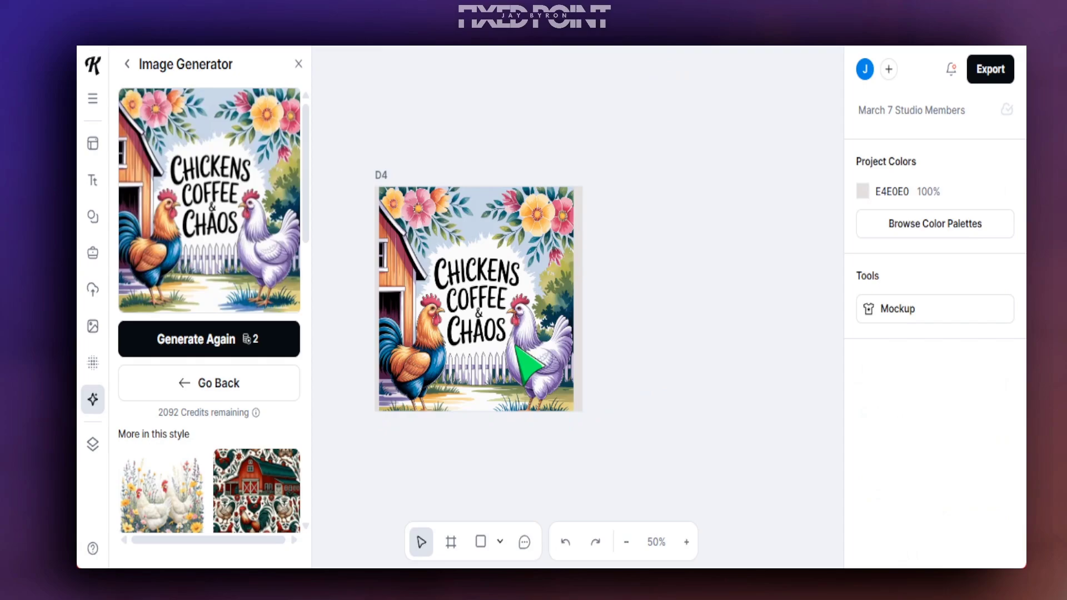
pyautogui.click(451, 307)
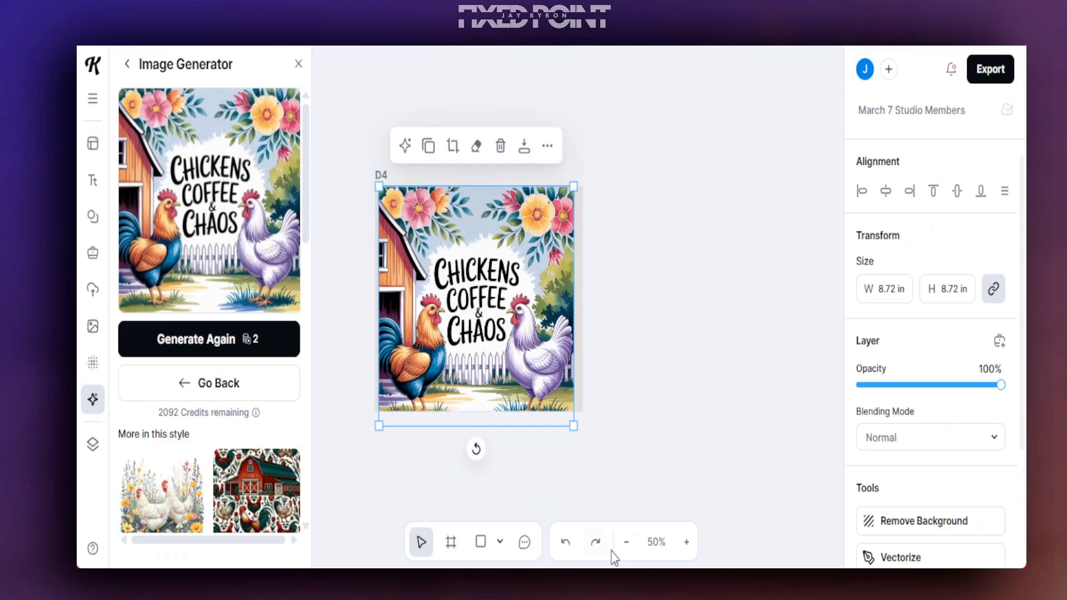
pyautogui.click(627, 545)
pyautogui.click(369, 352)
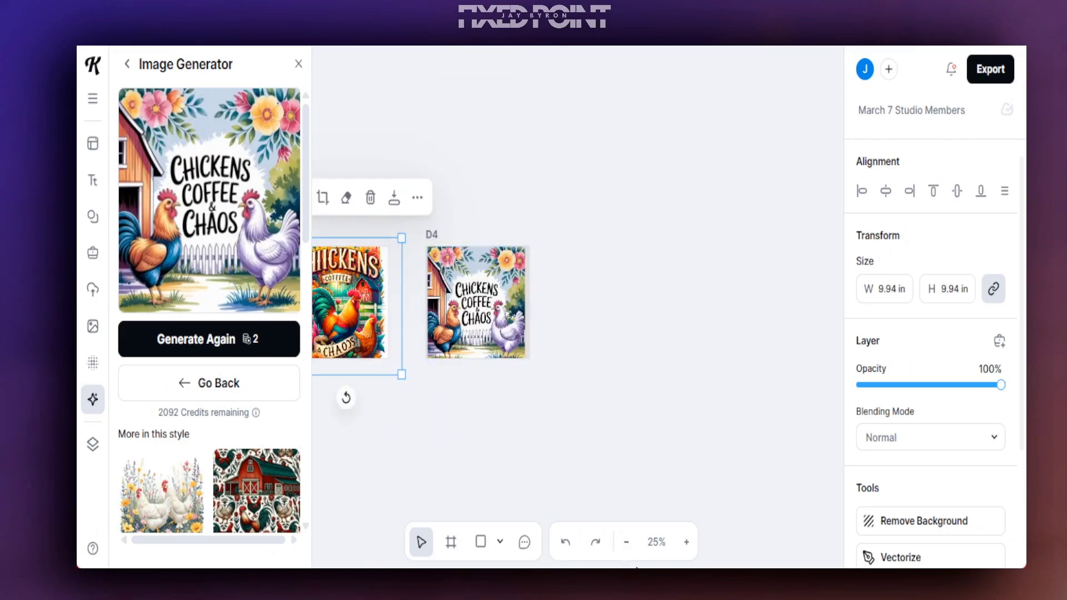
pyautogui.click(687, 542)
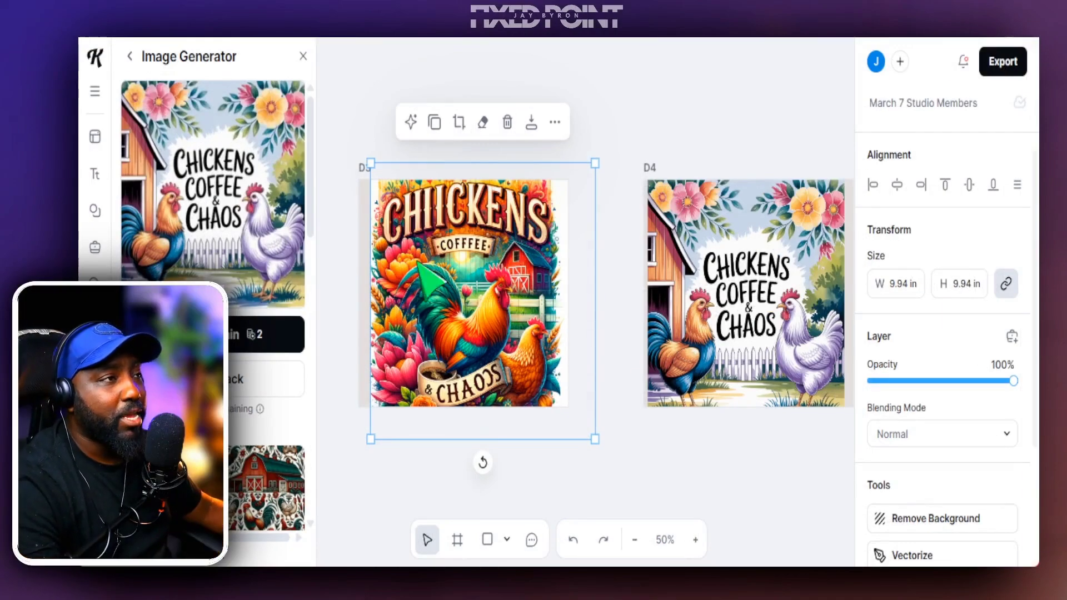
# Return to the prompt settings and generate another Ideogram version of the Chickens Coffee & Chaos design.
pyautogui.click(132, 56)
pyautogui.scroll(-5, 214, 250)
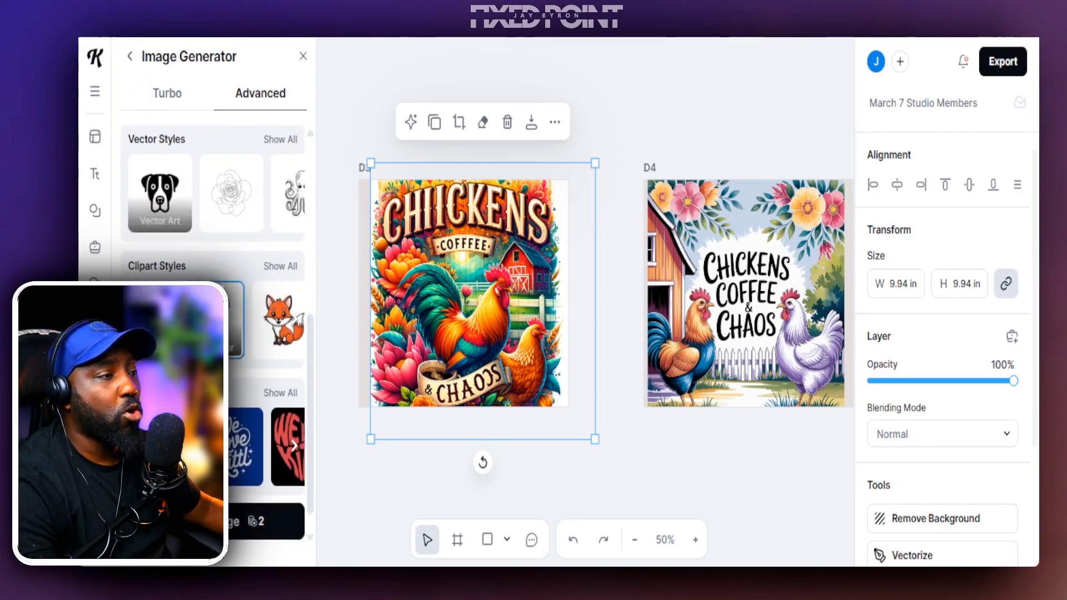
pyautogui.scroll(-1, 214, 311)
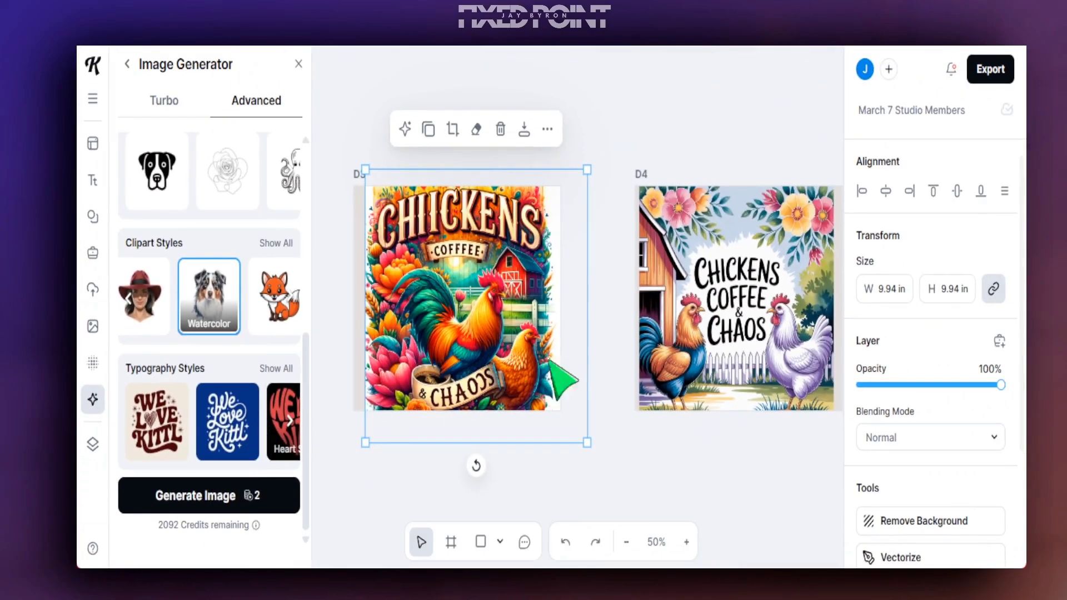
pyautogui.scroll(5, 189, 358)
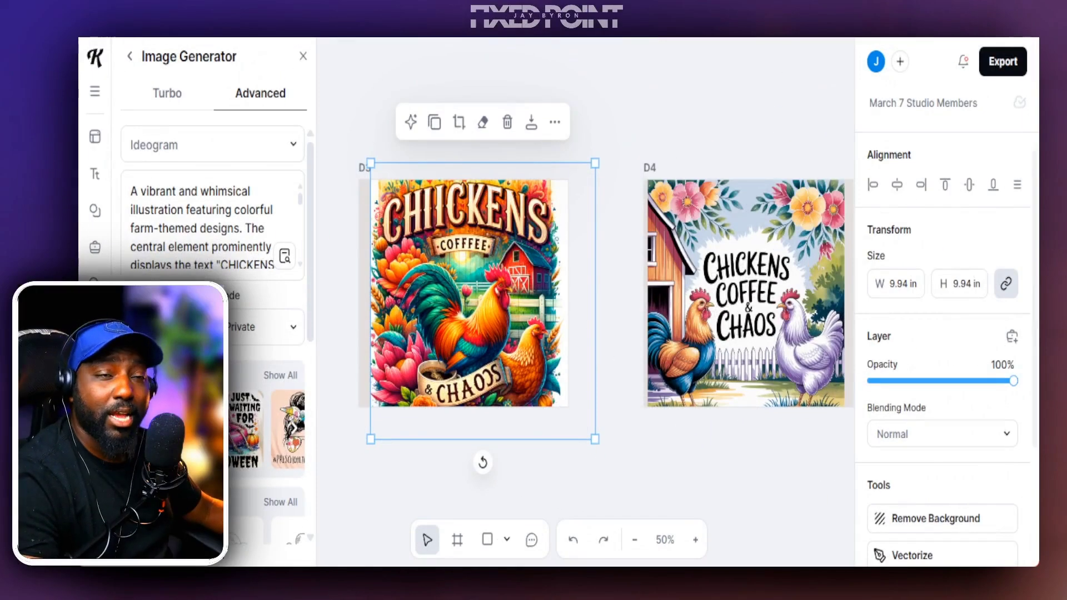
pyautogui.click(197, 191)
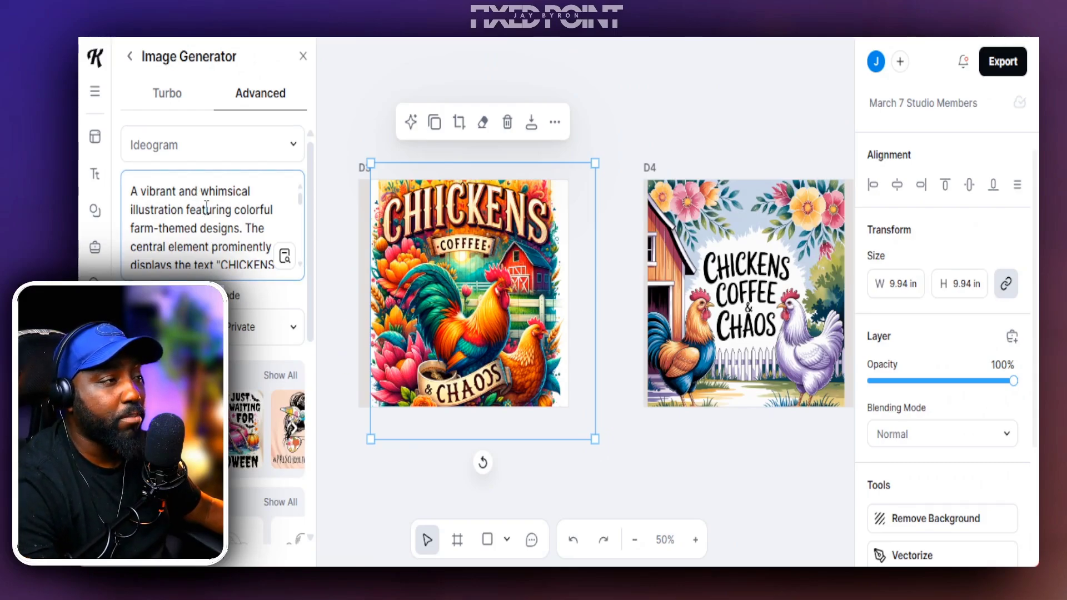
pyautogui.click(761, 355)
pyautogui.scroll(-5, 278, 400)
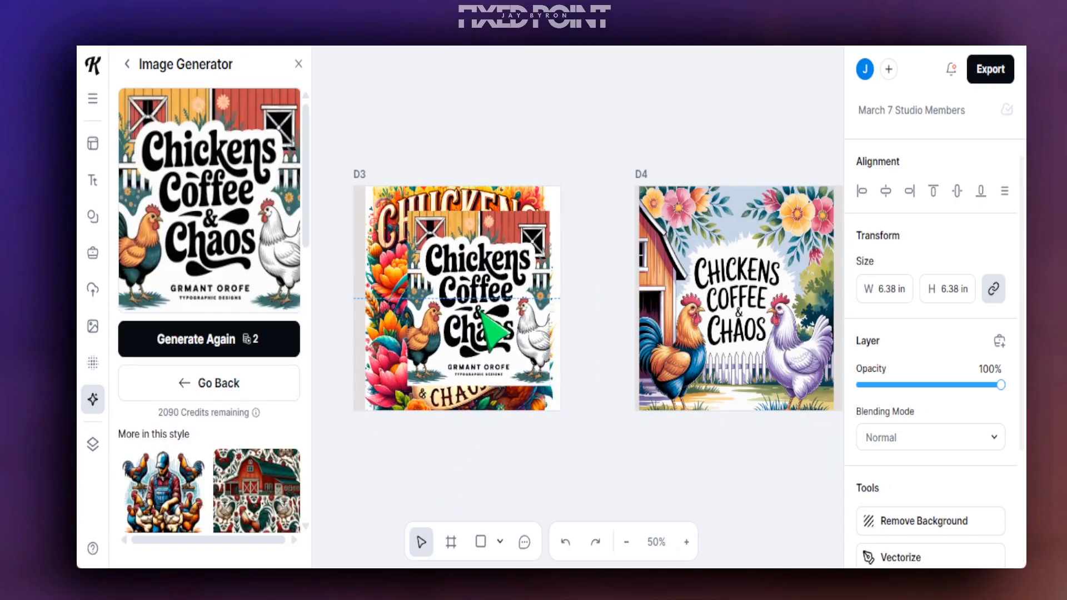
# Move the new black-lettered chicken image onto artboard D2 and enlarge it to about 9.62 in square.
pyautogui.click(626, 542)
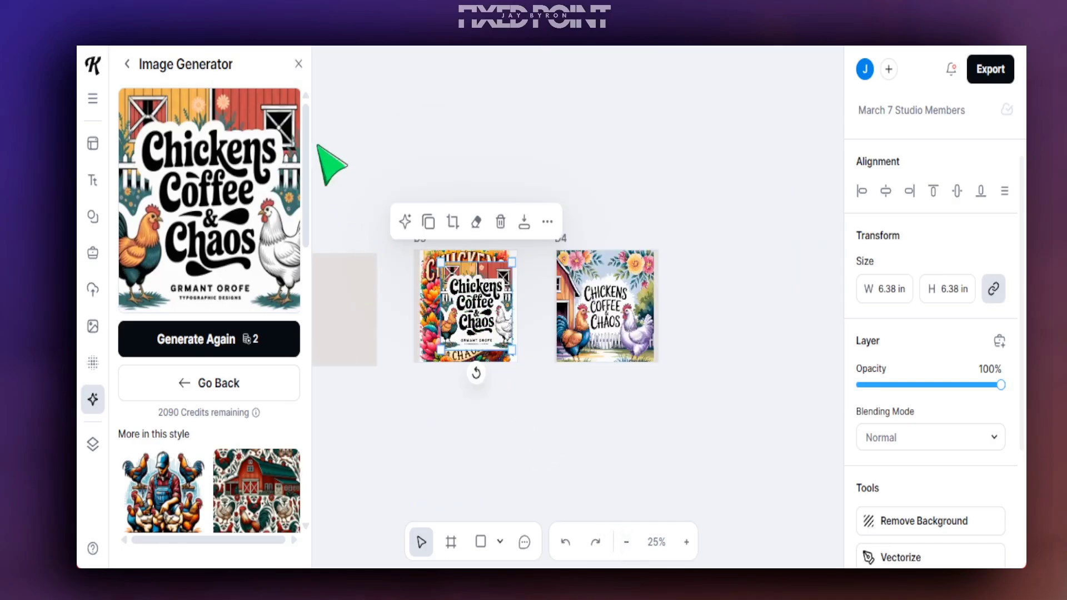
pyautogui.click(298, 64)
pyautogui.moveTo(475, 350); pyautogui.dragTo(374, 389)
pyautogui.moveTo(354, 339); pyautogui.dragTo(355, 336)
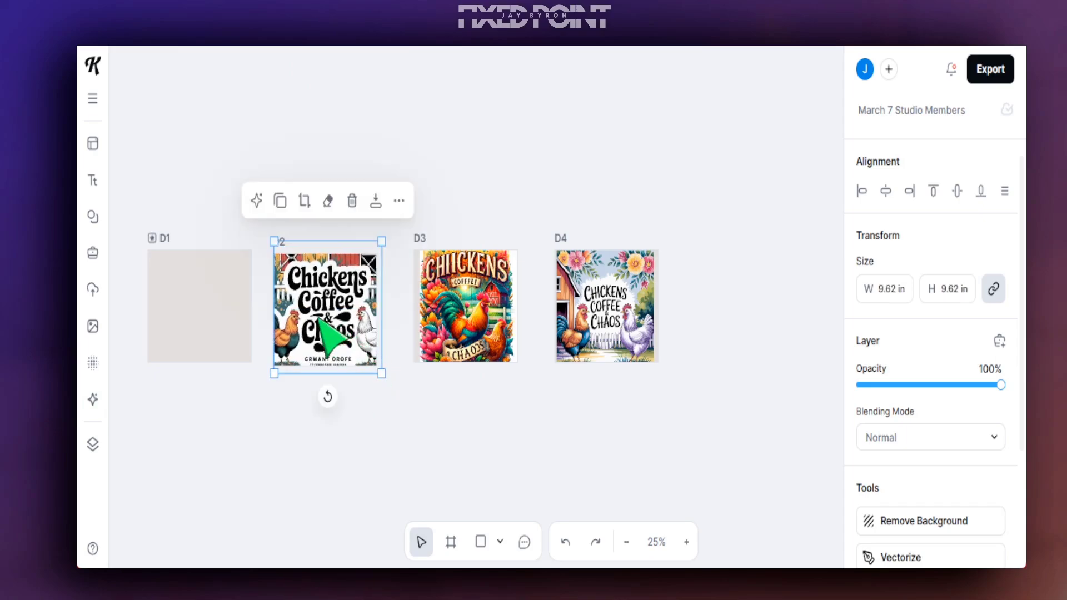
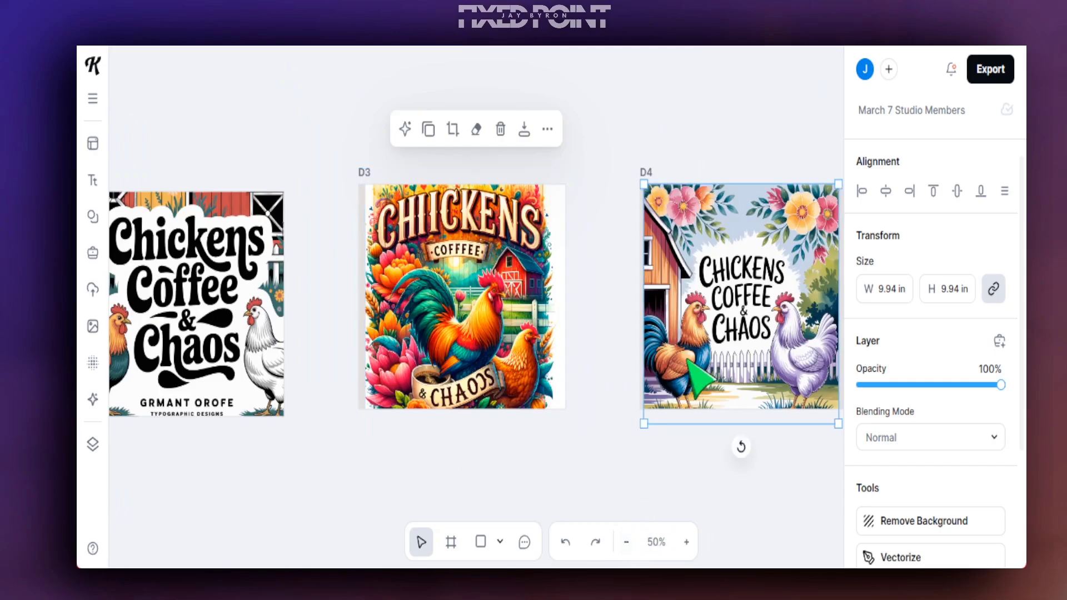
# Inspect the lettering and illustration of the watercolor artwork on D4 at 100% zoom.
pyautogui.click(683, 400)
pyautogui.click(686, 542)
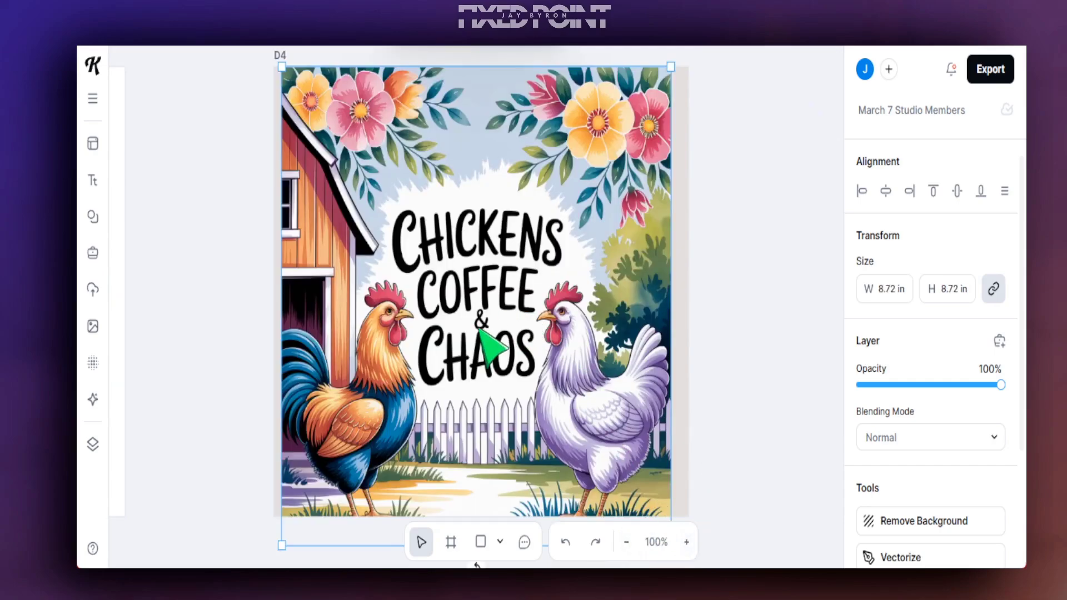
pyautogui.click(627, 542)
pyautogui.click(626, 542)
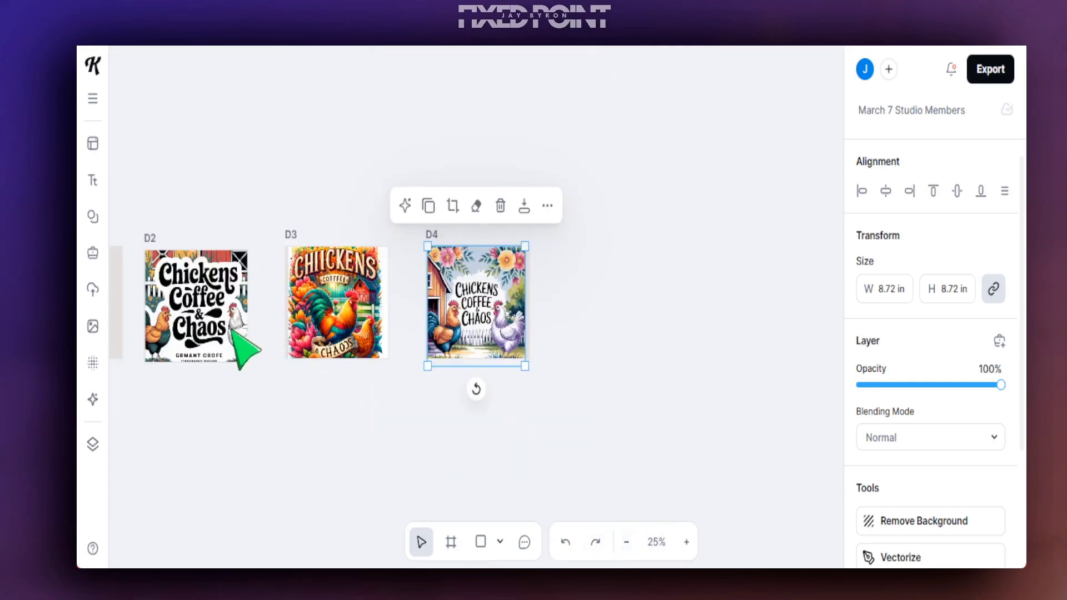
# Examine the D2 artwork at 100% zoom, checking its lettering and the small text below the title.
pyautogui.click(232, 333)
pyautogui.click(686, 542)
pyautogui.click(686, 542)
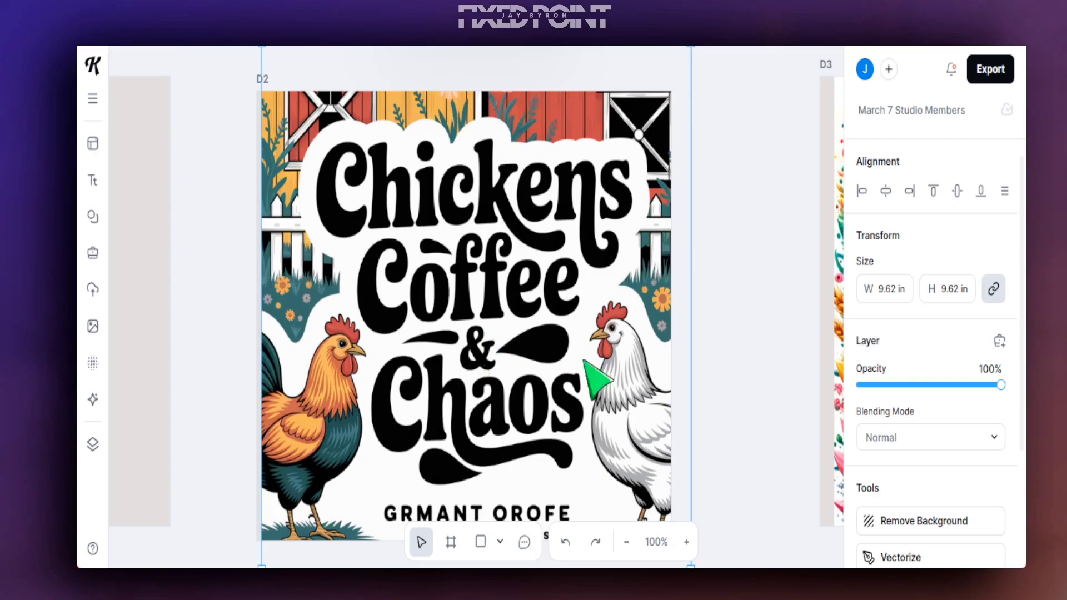
pyautogui.click(697, 428)
pyautogui.scroll(-3, 611, 417)
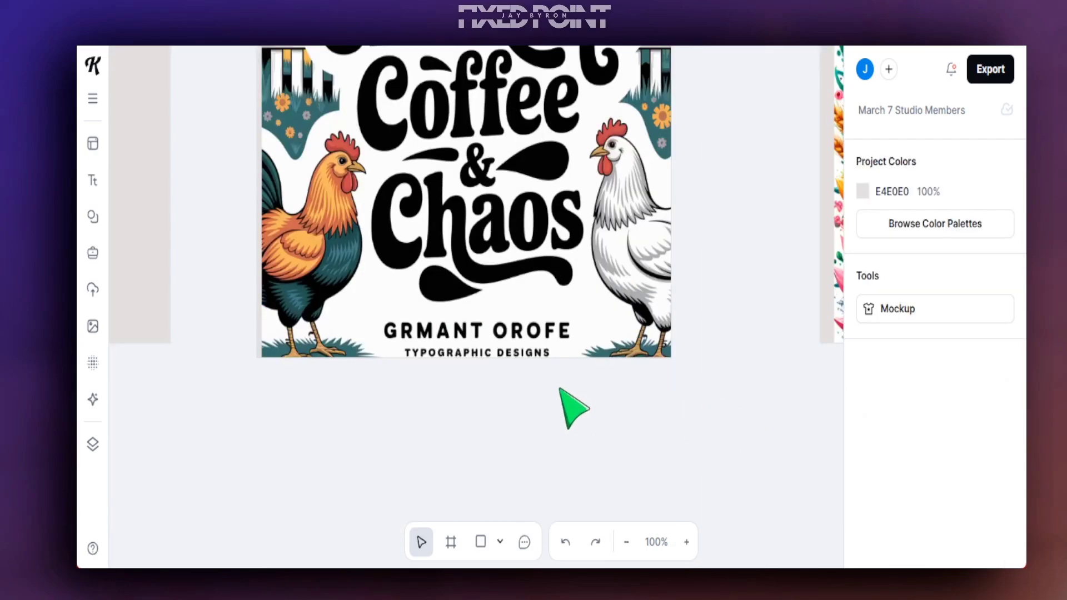
pyautogui.click(469, 340)
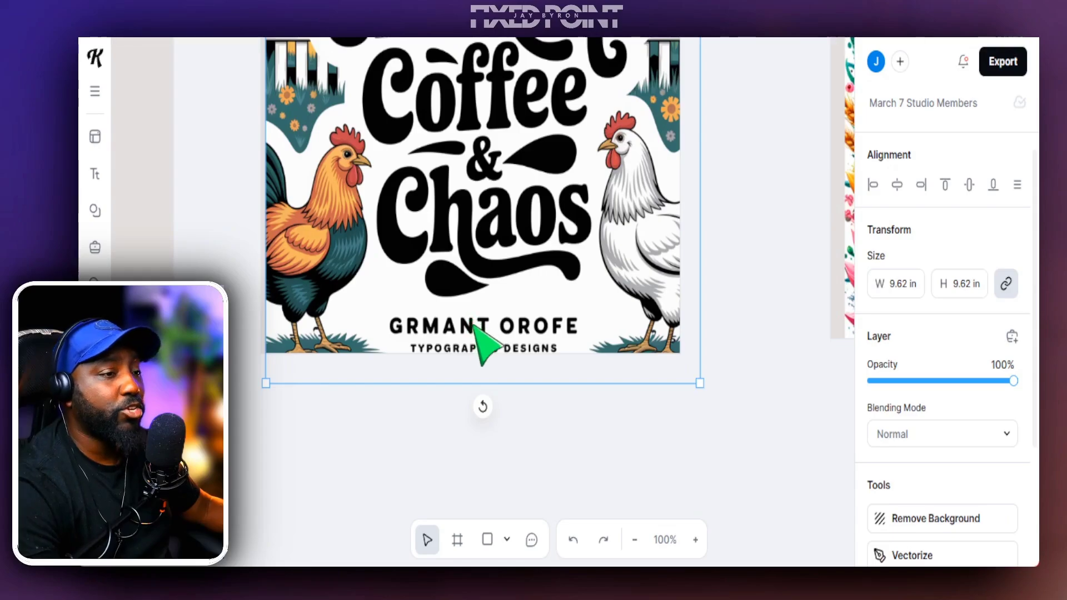
pyautogui.scroll(3, 427, 354)
pyautogui.scroll(-7, 456, 364)
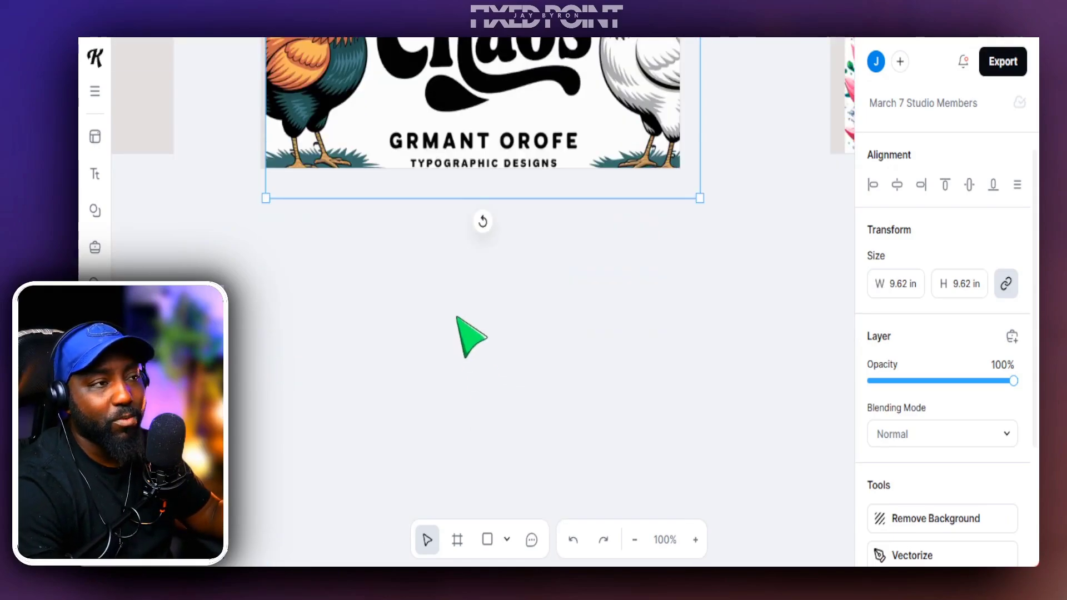
pyautogui.scroll(7, 473, 378)
pyautogui.scroll(-3, 446, 478)
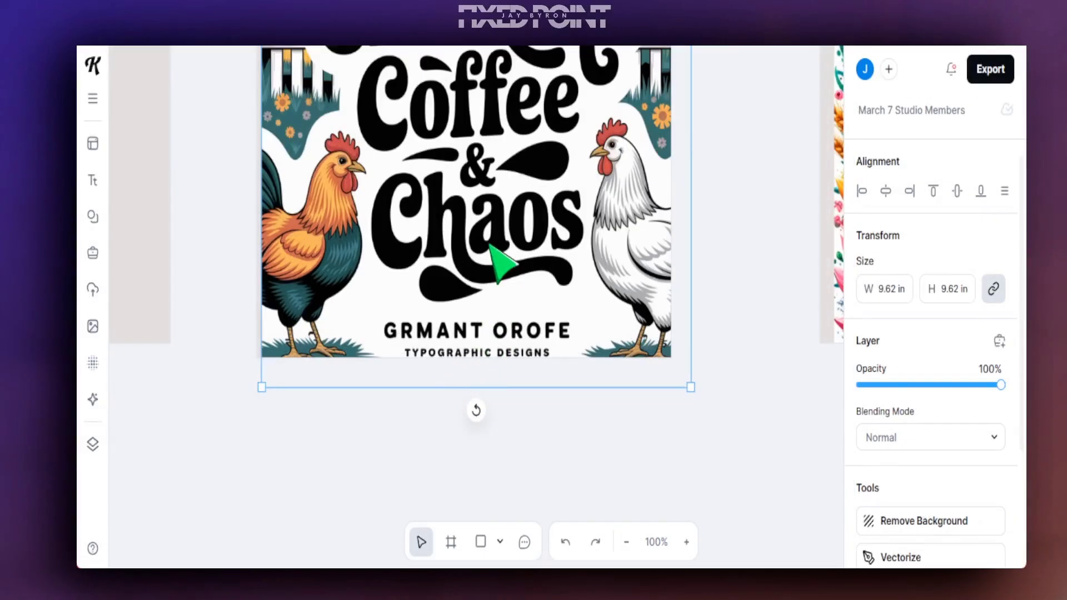
# Erase the two lines of unwanted small text below the title on D2 using Erase & Fill with size 25.
pyautogui.doubleClick(501, 262)
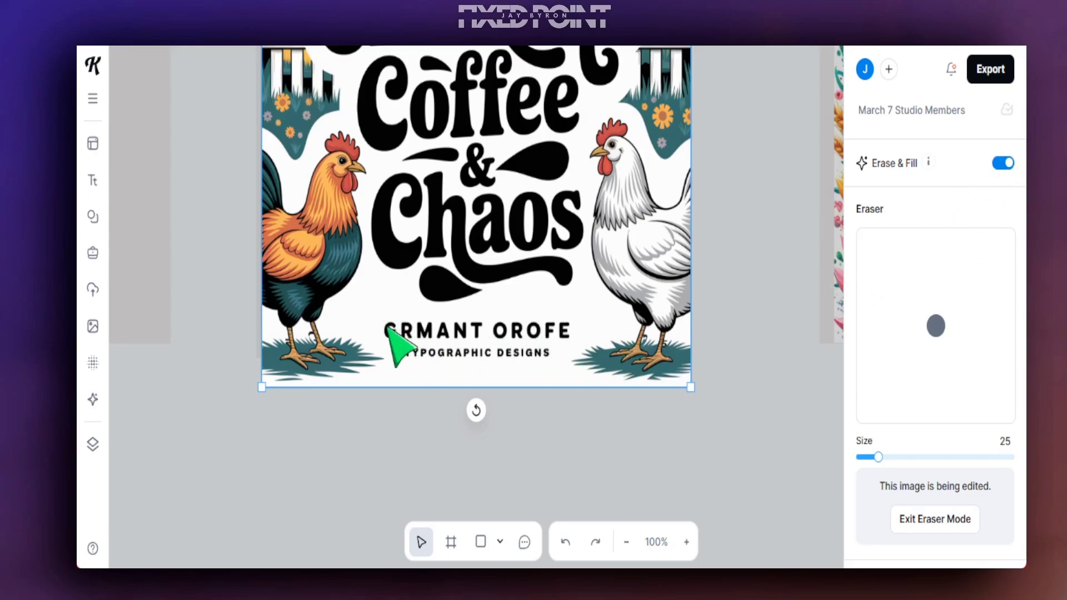
pyautogui.moveTo(388, 331)
pyautogui.mouseDown()
pyautogui.moveTo(564, 330)
pyautogui.moveTo(505, 354)
pyautogui.moveTo(413, 355)
pyautogui.mouseUp()
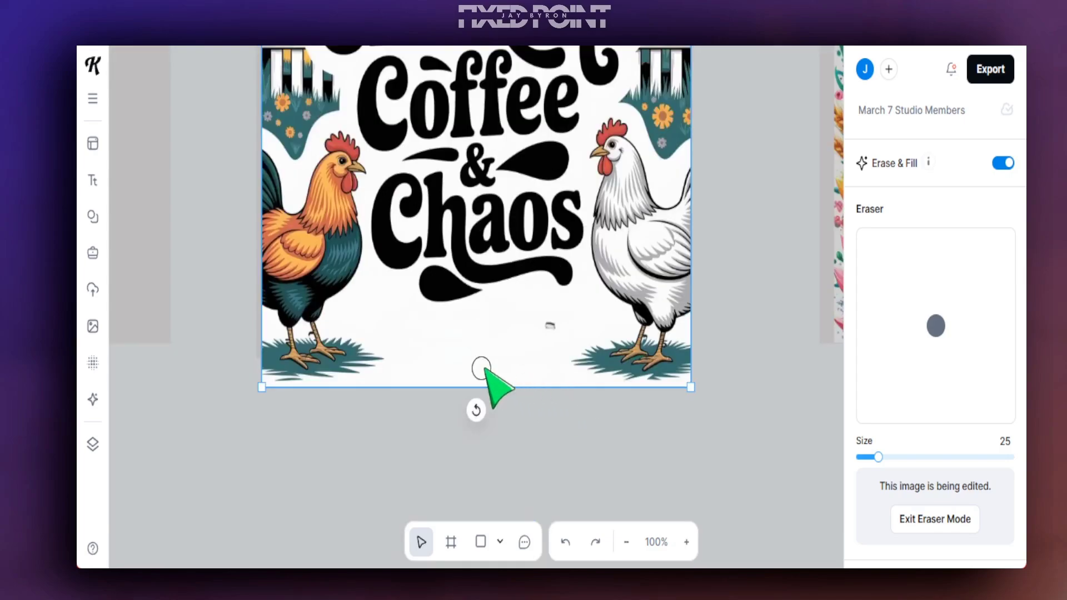
pyautogui.moveTo(544, 331); pyautogui.dragTo(556, 325)
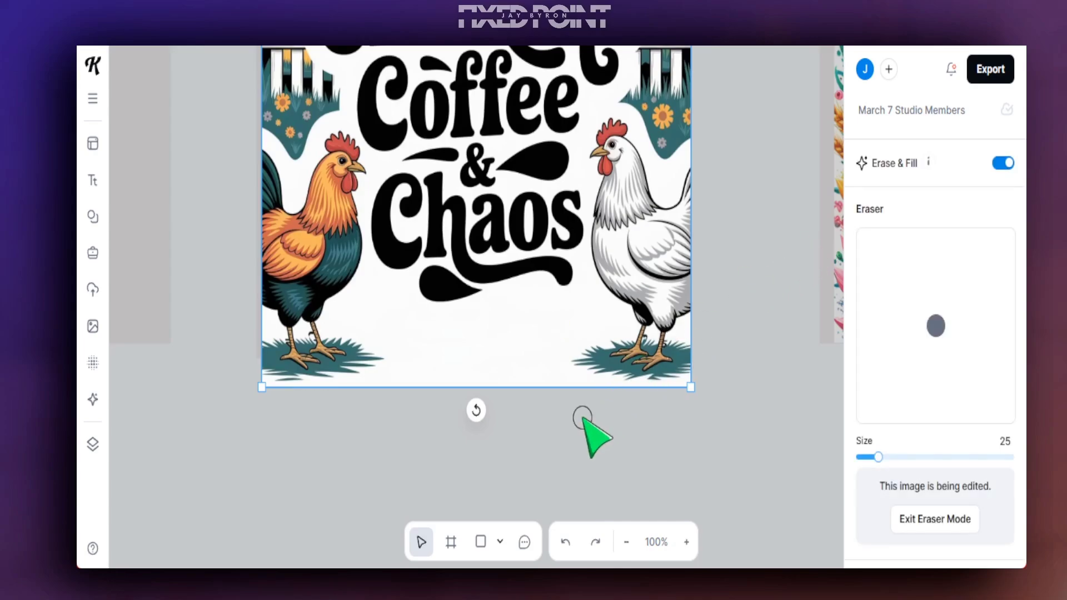
pyautogui.scroll(6, 584, 417)
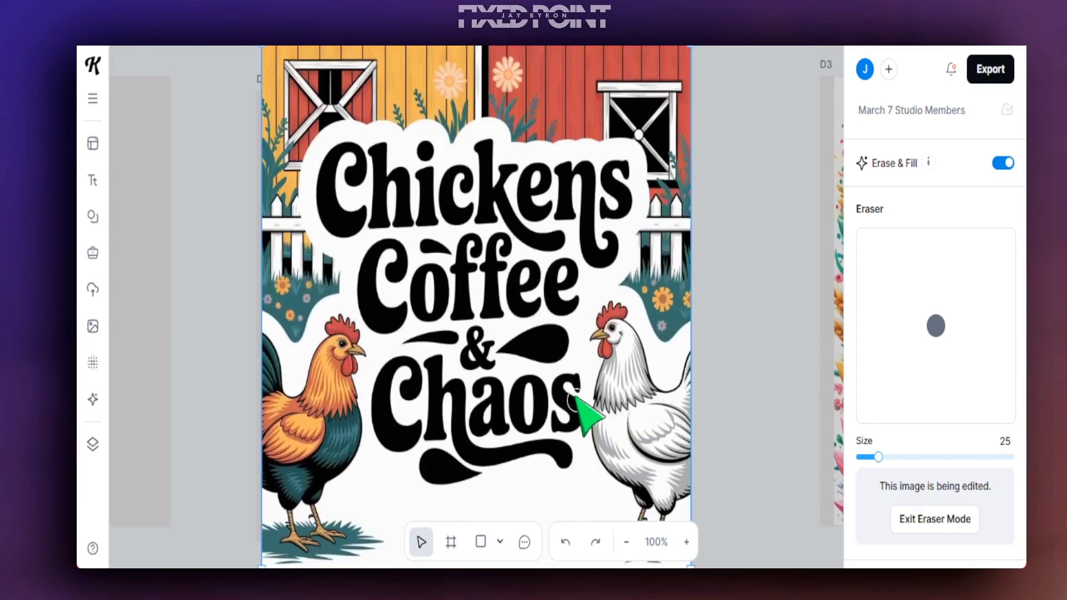
pyautogui.click(477, 200)
pyautogui.click(742, 284)
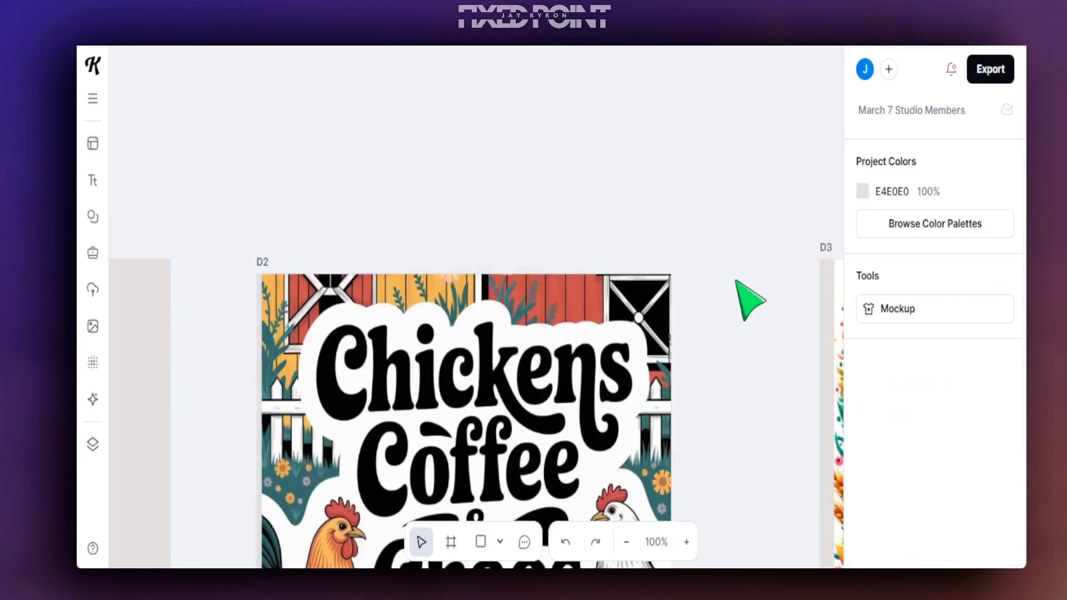
# Shift the chicken image on D3 to the artboard's left edge.
pyautogui.click(624, 542)
pyautogui.scroll(-3, 589, 451)
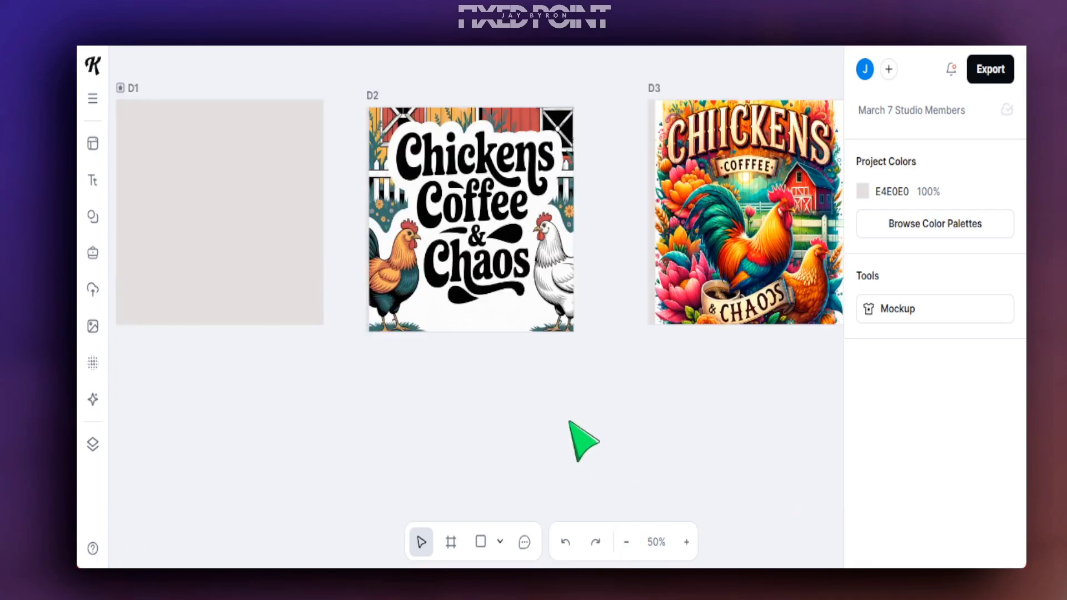
pyautogui.click(725, 286)
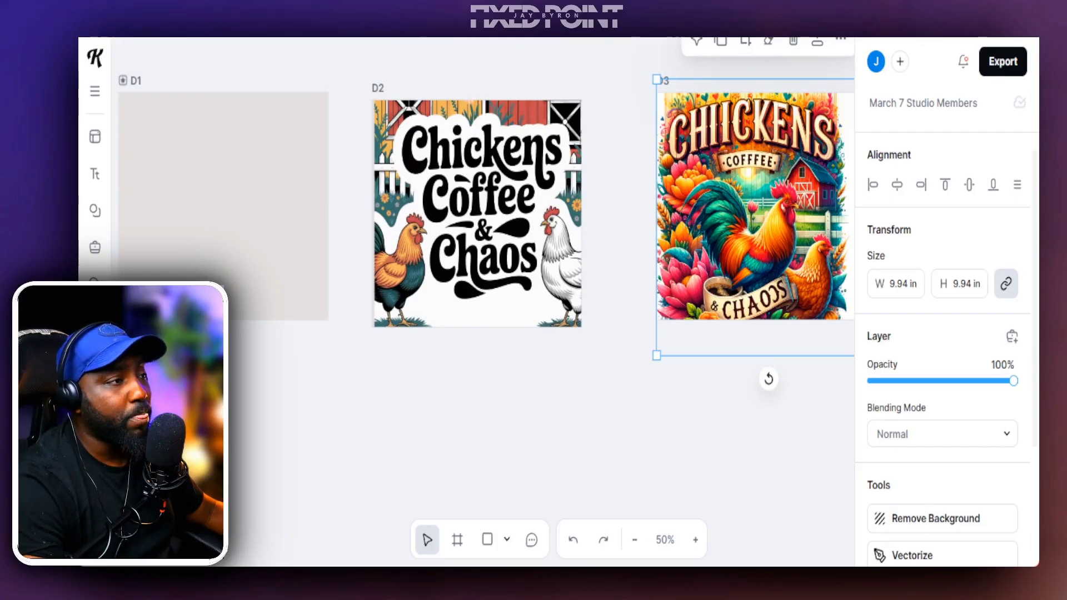
# Generate another version in the Playful typography style and fit it onto artboard D1 at about 9.39 in square.
pyautogui.scroll(5, 255, 412)
pyautogui.scroll(-5, 239, 408)
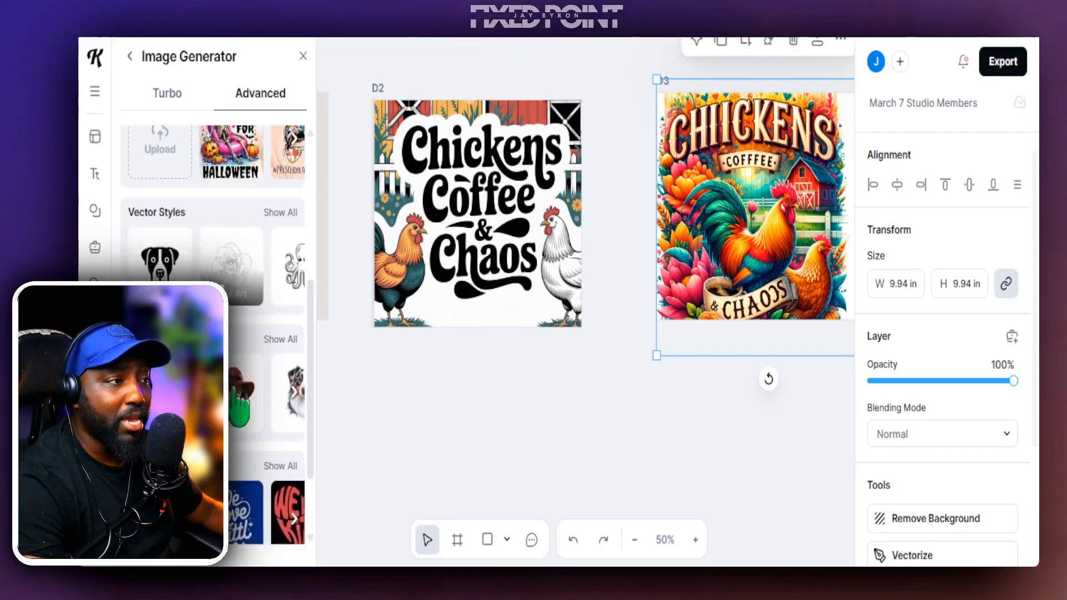
pyautogui.scroll(-2, 240, 409)
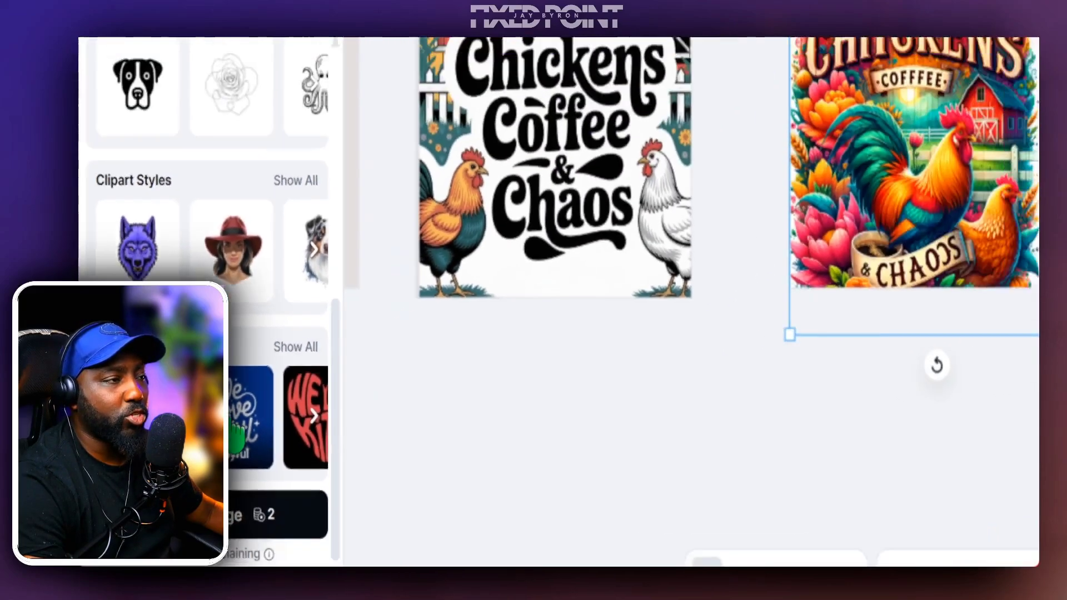
pyautogui.hscroll(1, 232, 420)
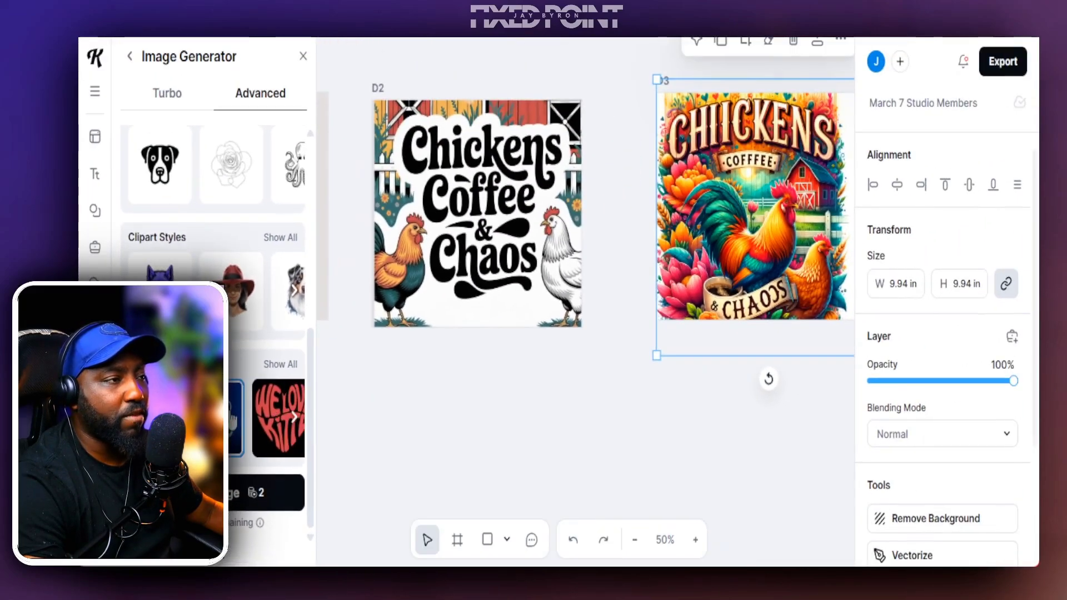
pyautogui.click(278, 492)
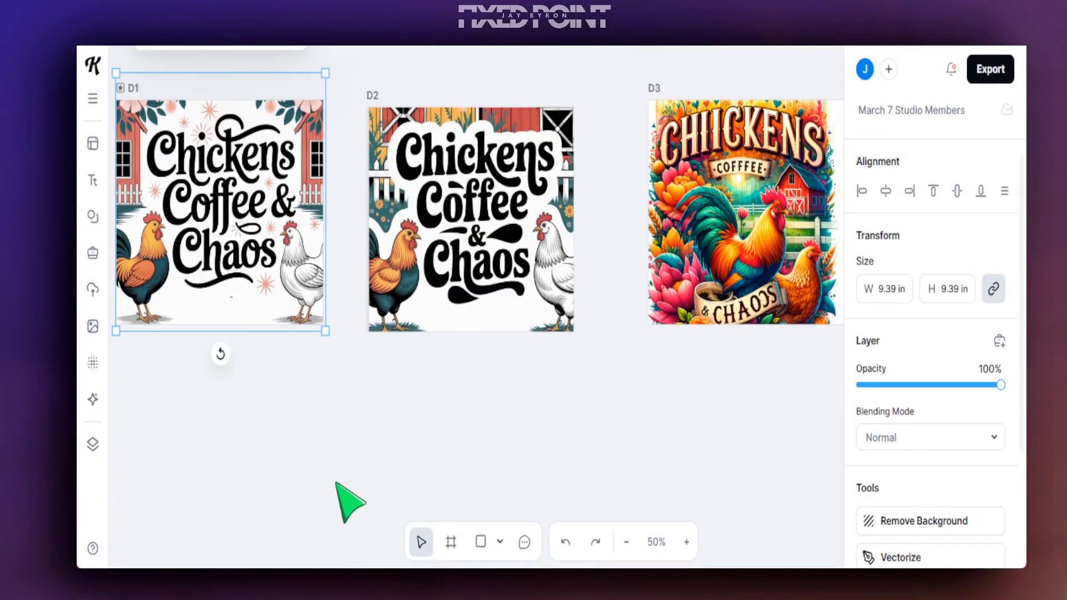
pyautogui.click(293, 350)
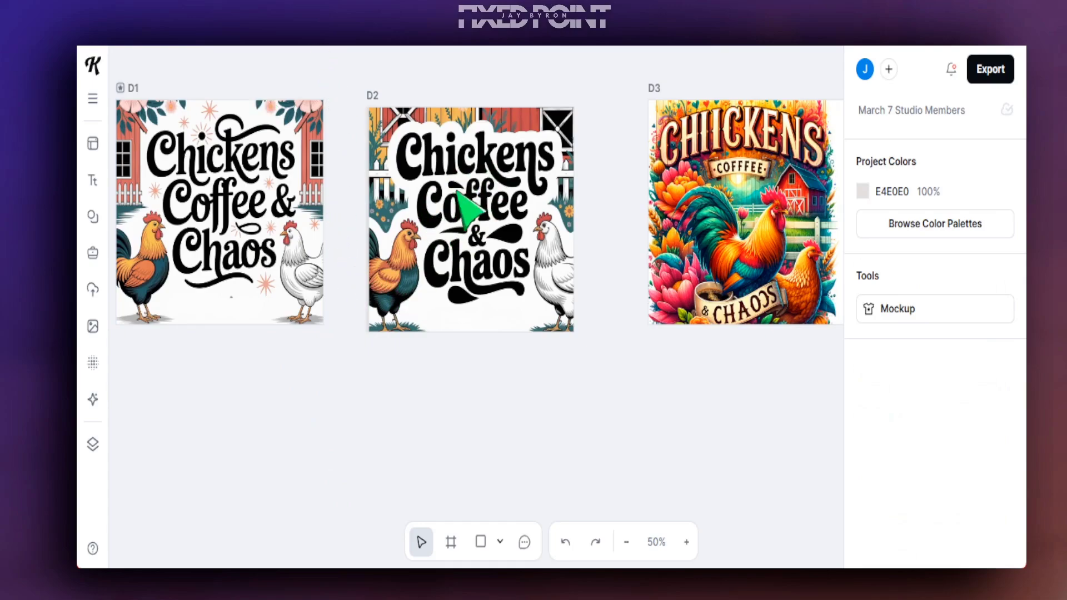
# Compare the Playful typography version on D1 with the colourful rooster artwork on D3.
pyautogui.click(198, 222)
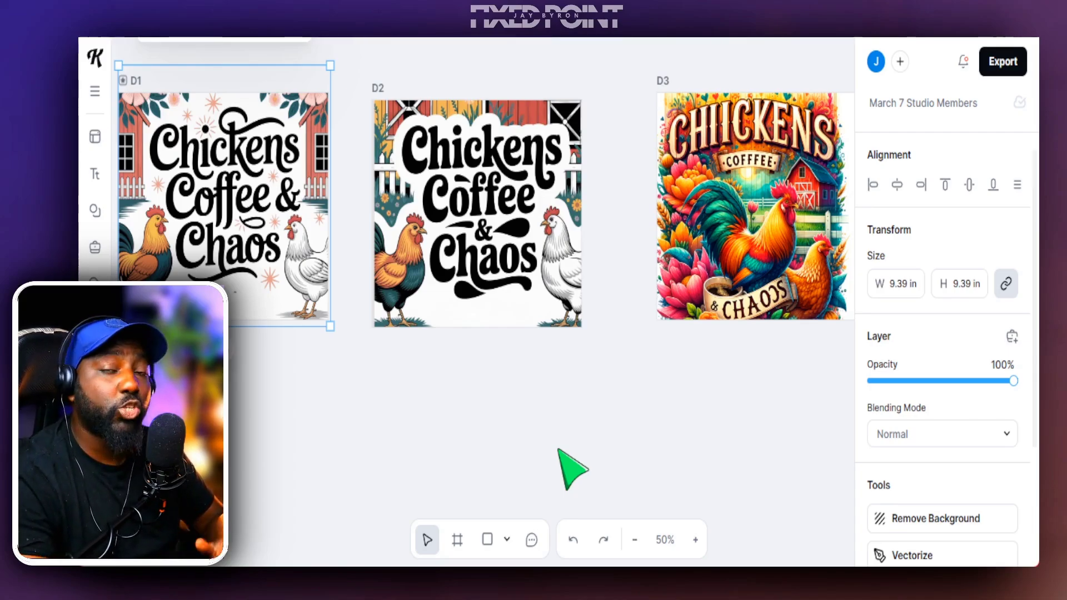
pyautogui.click(762, 239)
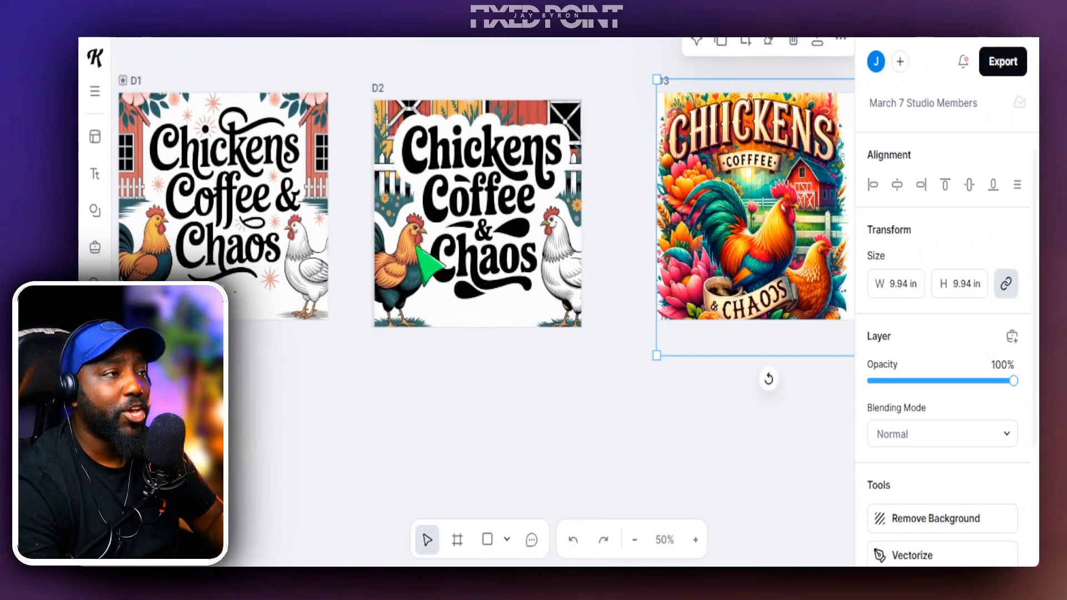
pyautogui.click(214, 221)
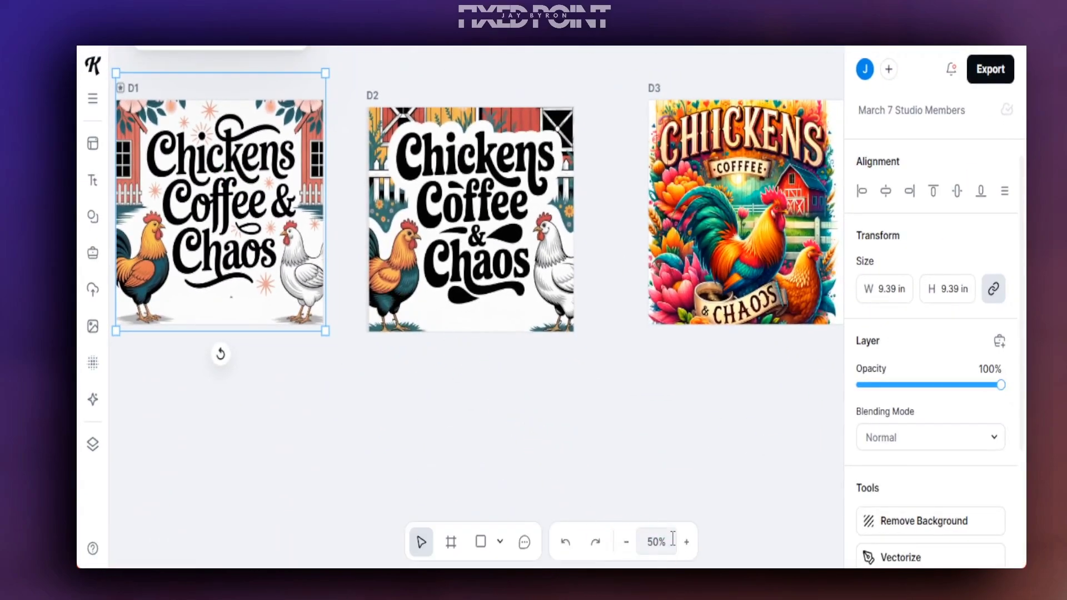
pyautogui.click(658, 535)
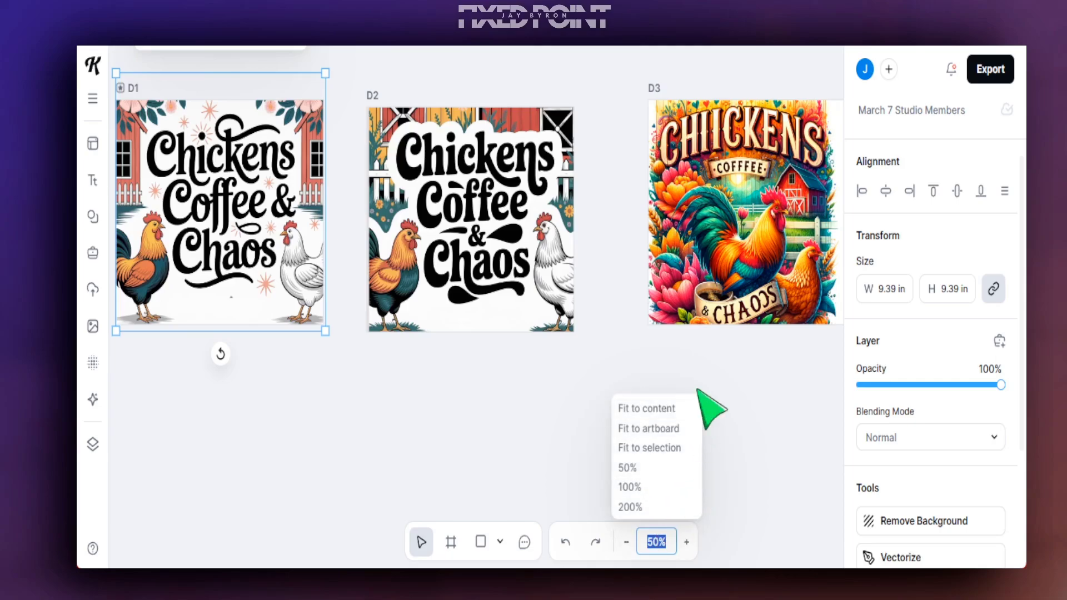
pyautogui.click(696, 364)
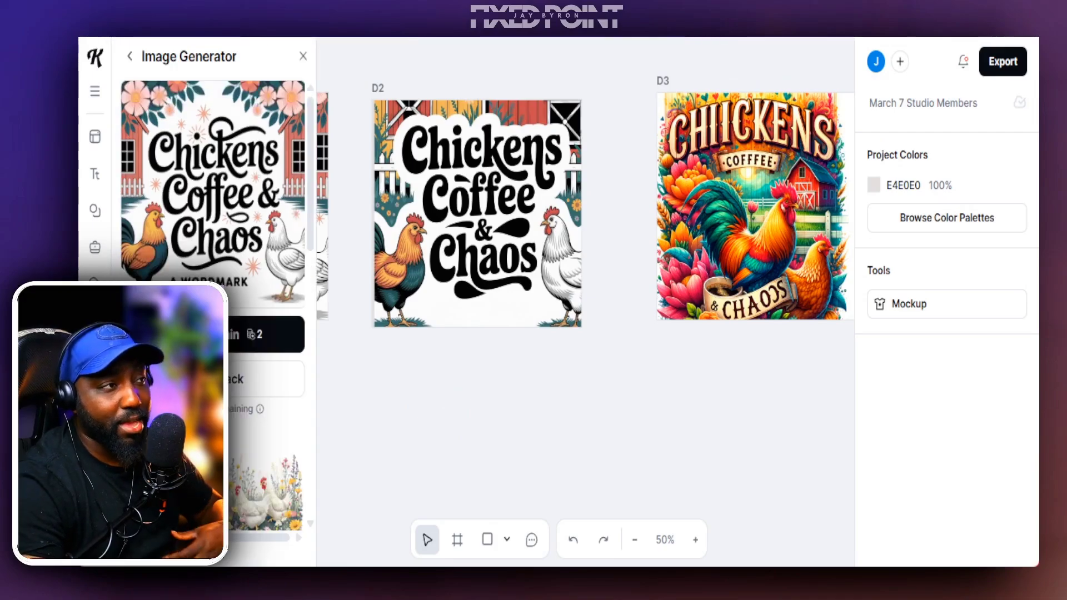
# Return to the image generator's settings and choose the Heart Shape typography style.
pyautogui.click(130, 57)
pyautogui.scroll(-5, 214, 278)
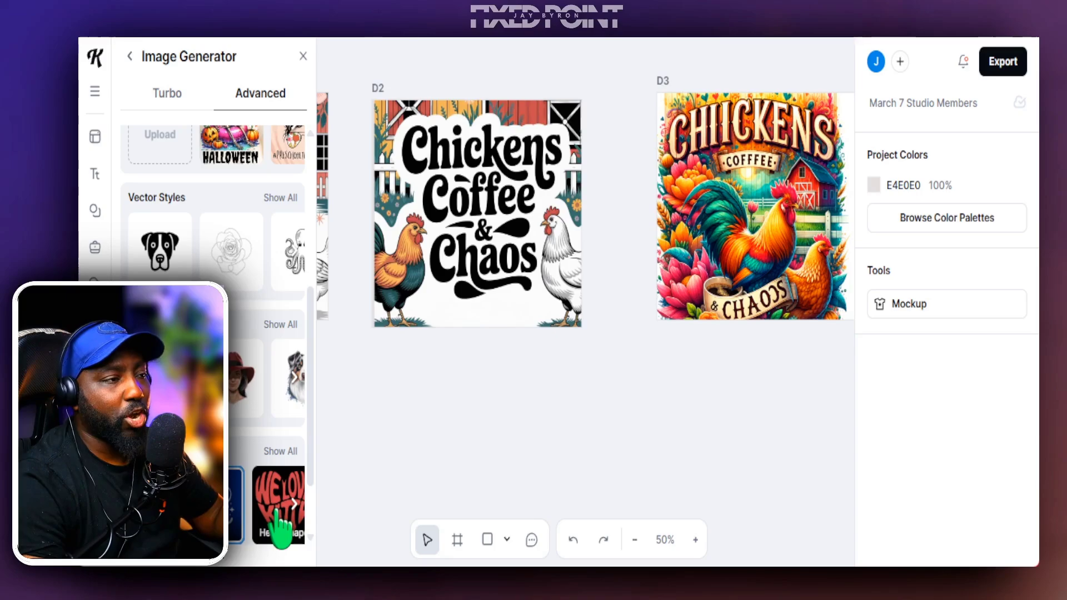
pyautogui.click(281, 503)
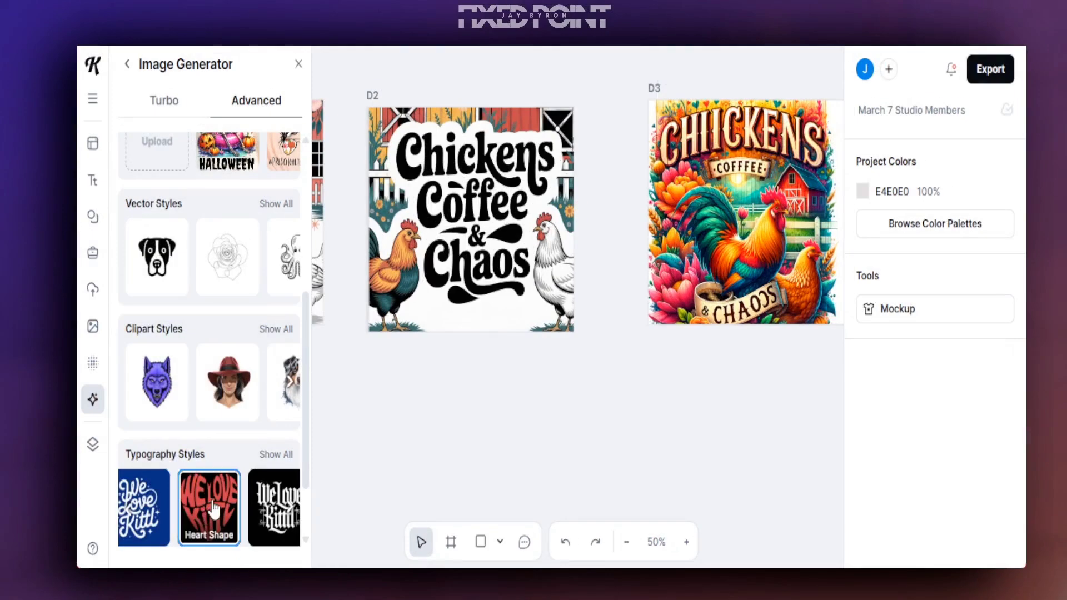
pyautogui.scroll(-3, 217, 506)
pyautogui.click(225, 492)
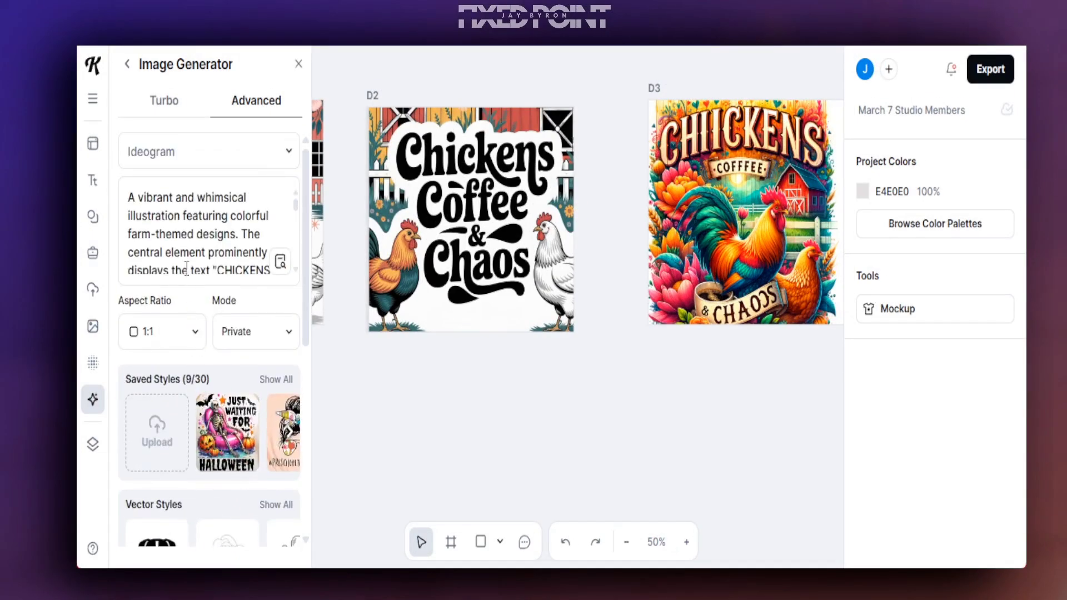
# Generate the farm design with the Ideogram model and scale the result on artboard D4 1 to about 7.82 in square.
pyautogui.click(162, 155)
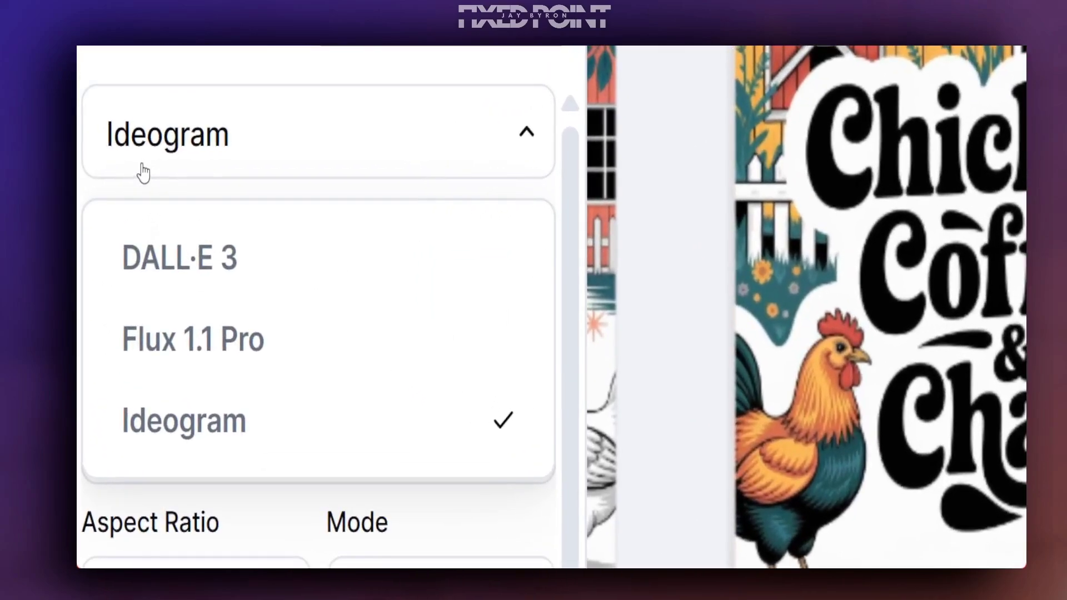
pyautogui.click(144, 165)
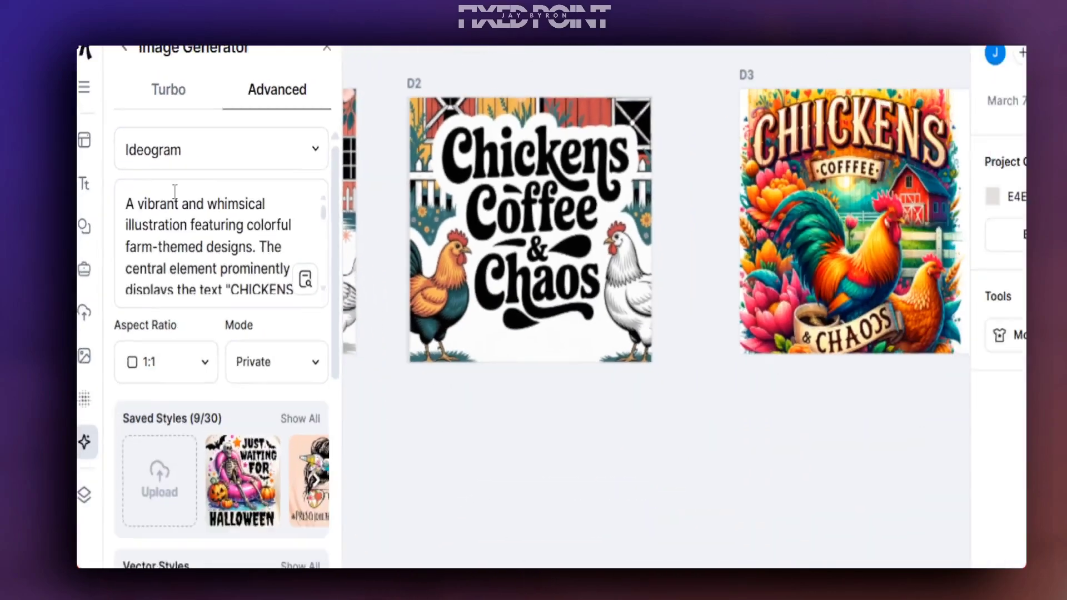
pyautogui.scroll(-10, 211, 389)
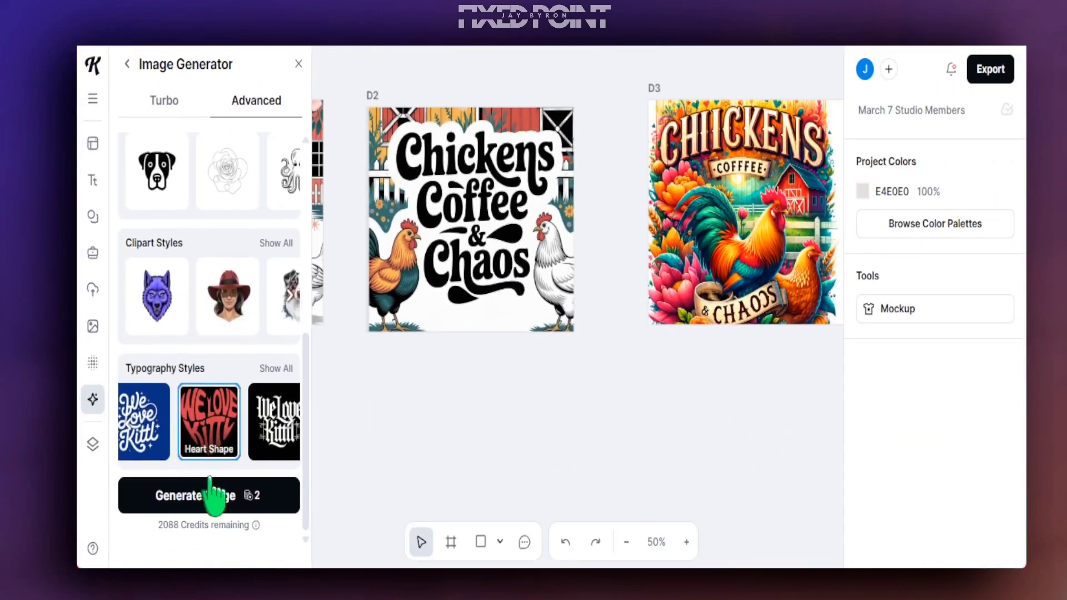
pyautogui.click(210, 482)
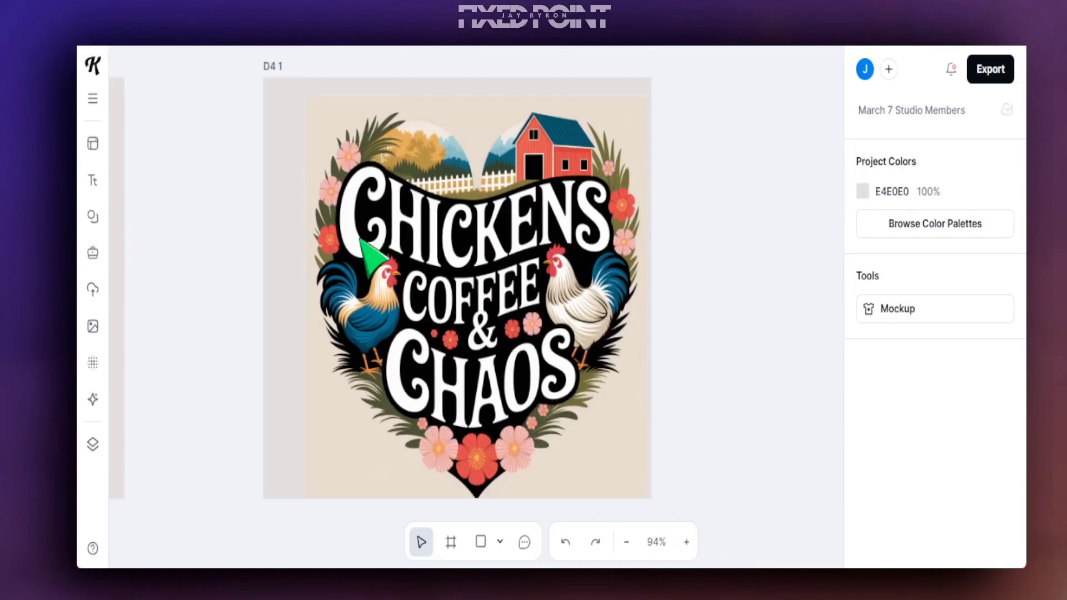
pyautogui.click(479, 271)
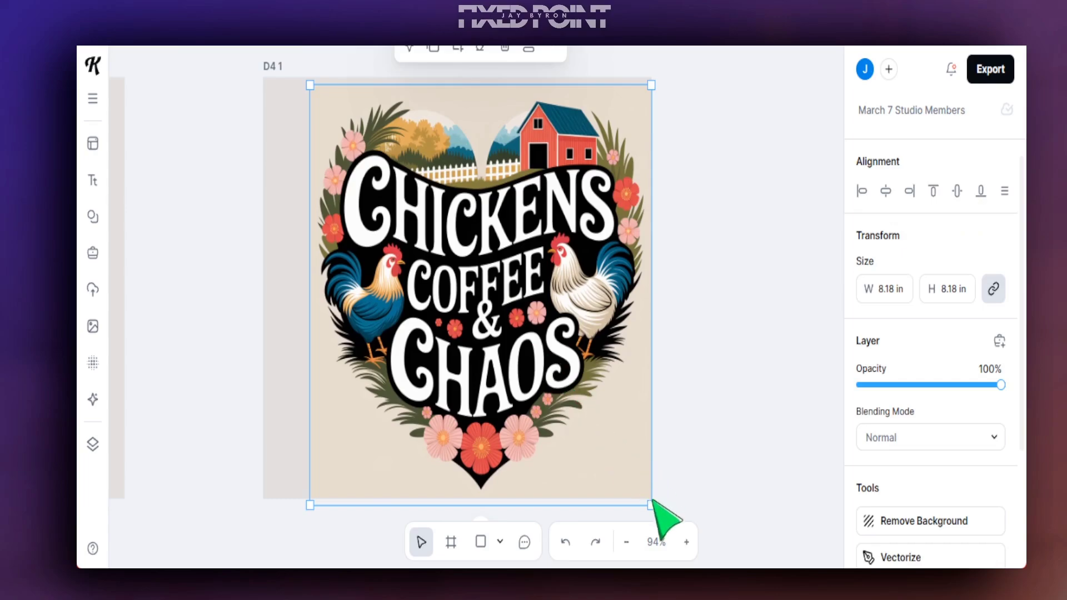
pyautogui.moveTo(645, 496); pyautogui.dragTo(639, 492)
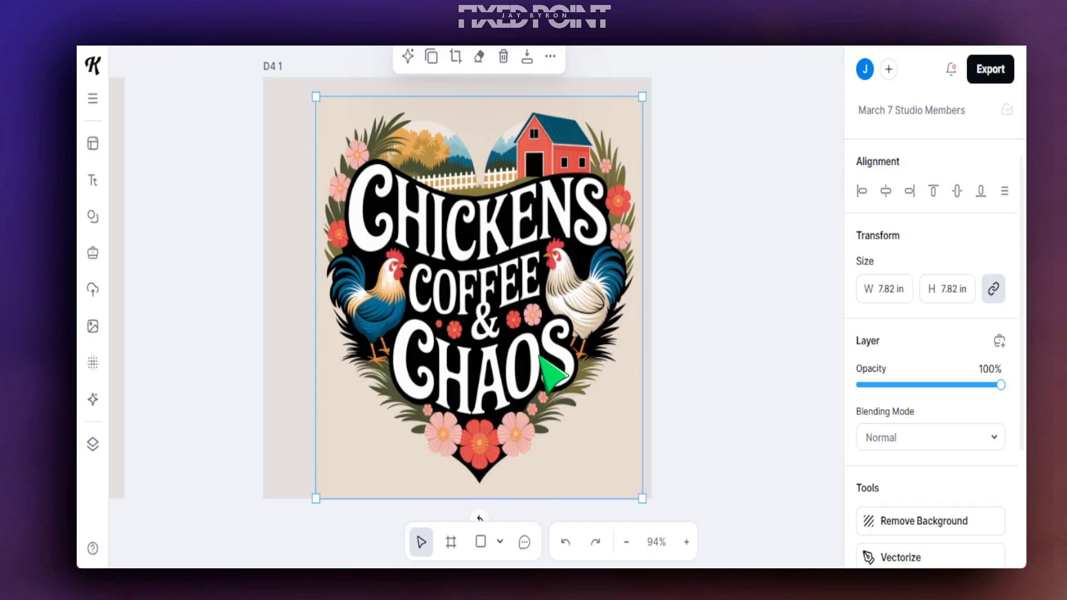
# Return to the image generator's settings and look through the vector, clipart and typography styles.
pyautogui.click(93, 399)
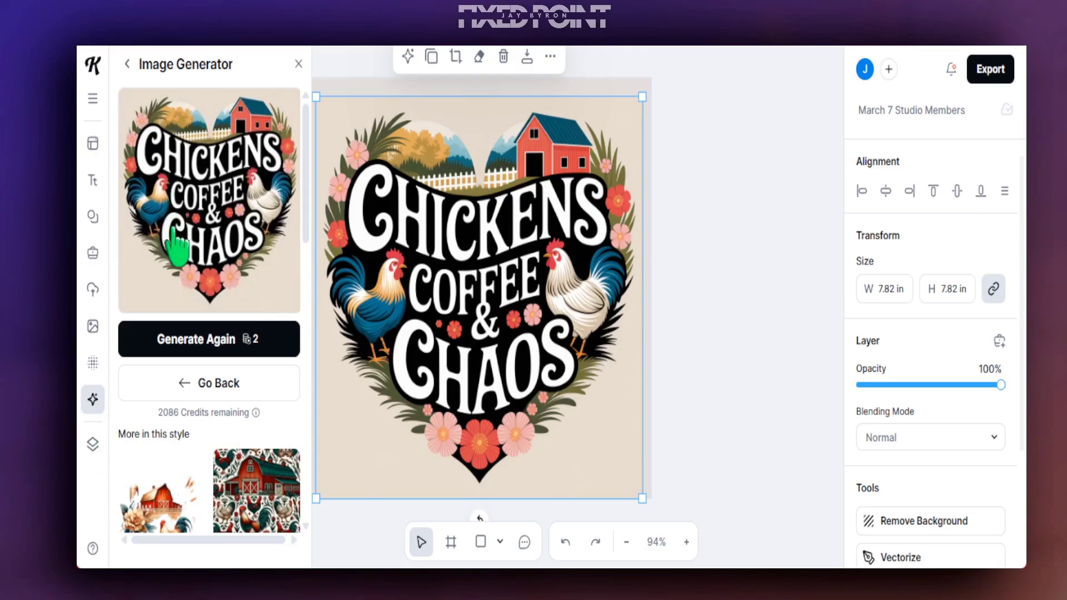
pyautogui.click(127, 64)
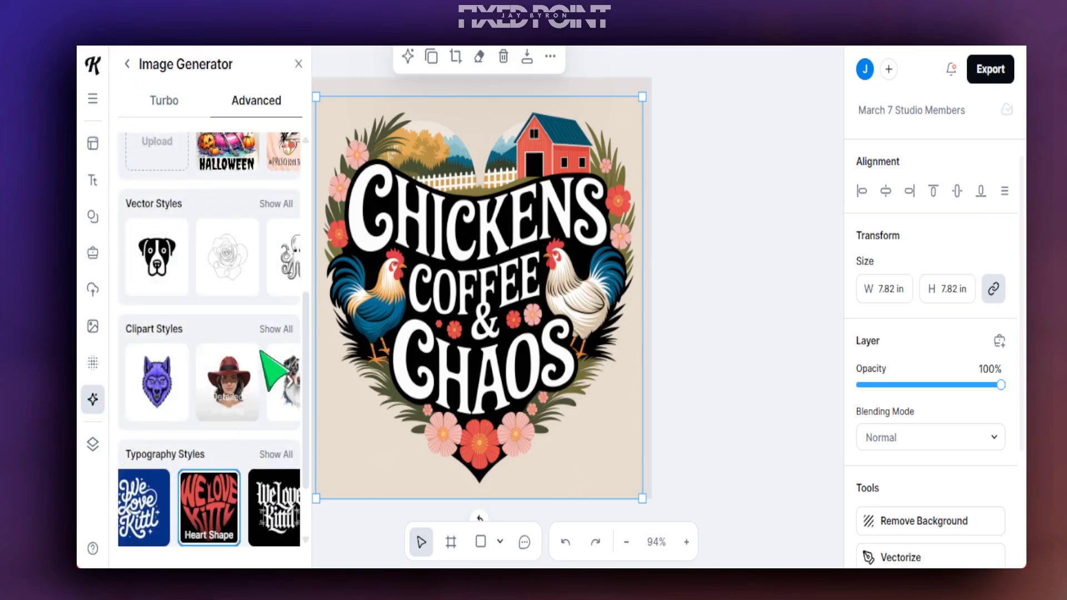
pyautogui.scroll(-3, 261, 389)
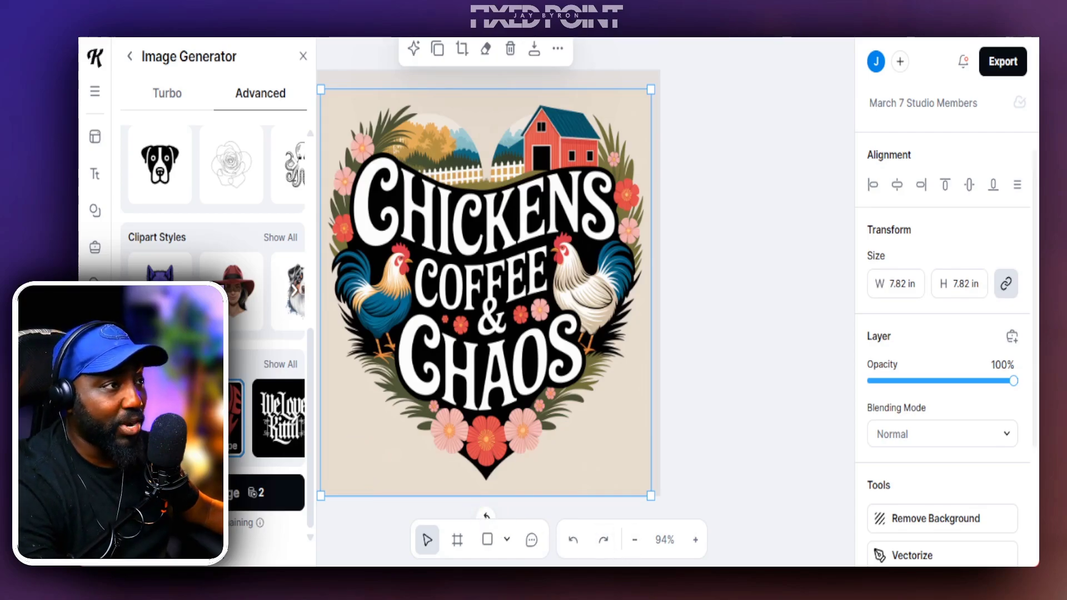
pyautogui.scroll(2, 166, 264)
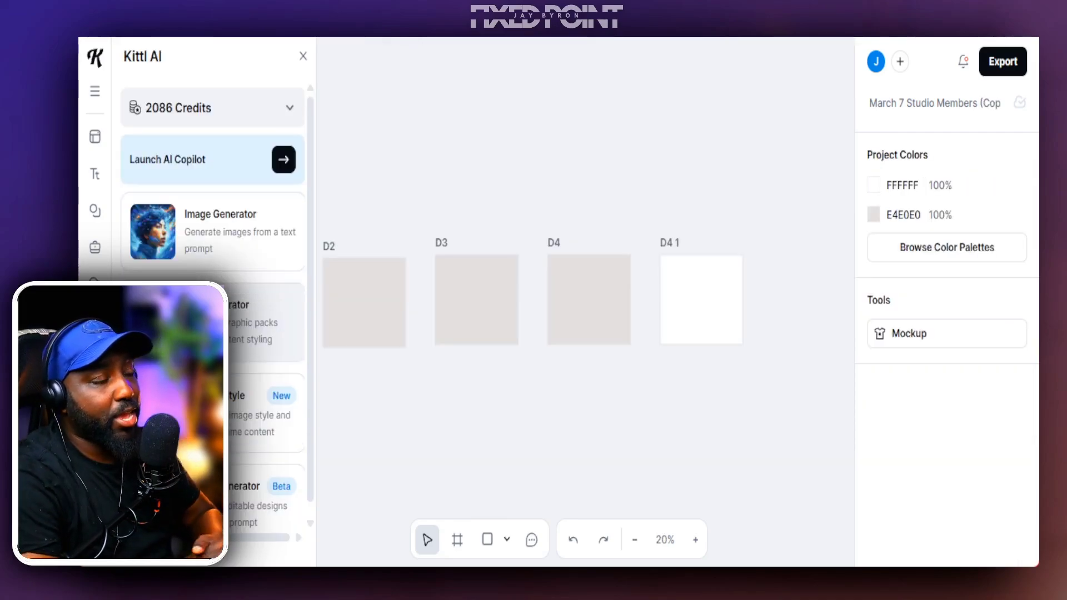
# Set the image generator to the DALL·E 3 model in the copied project and paste the three-panel 'Get Out and Explore' prompt.
pyautogui.click(205, 233)
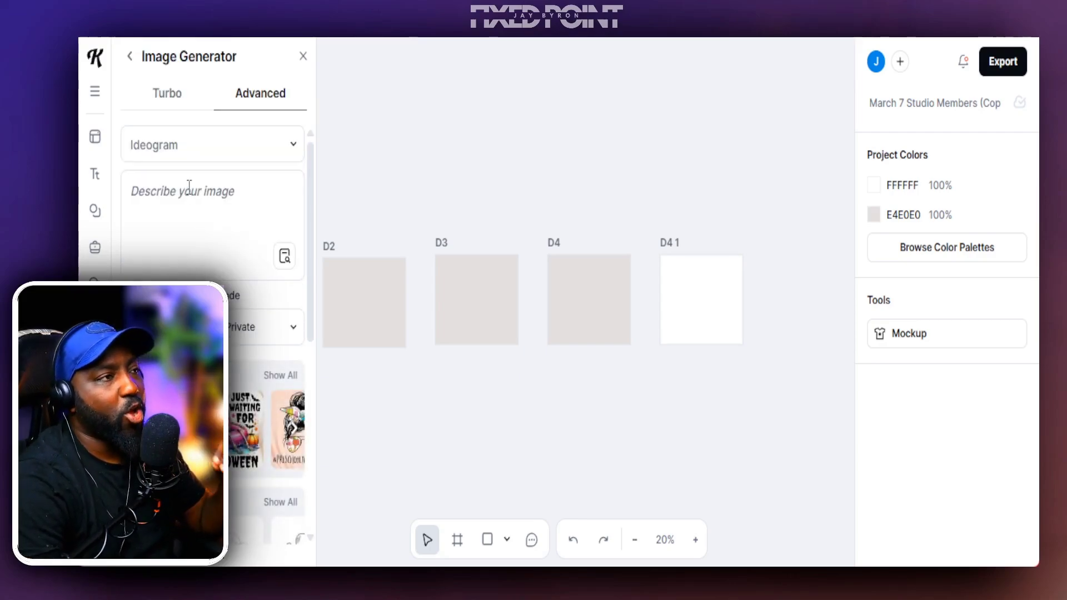
pyautogui.click(195, 146)
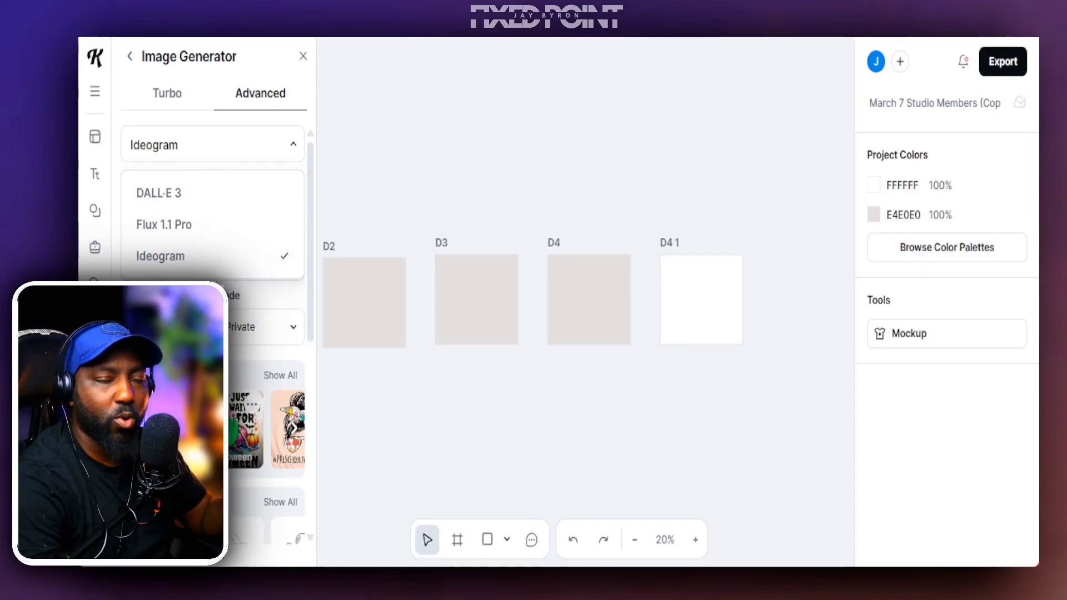
pyautogui.scroll(-5, 213, 333)
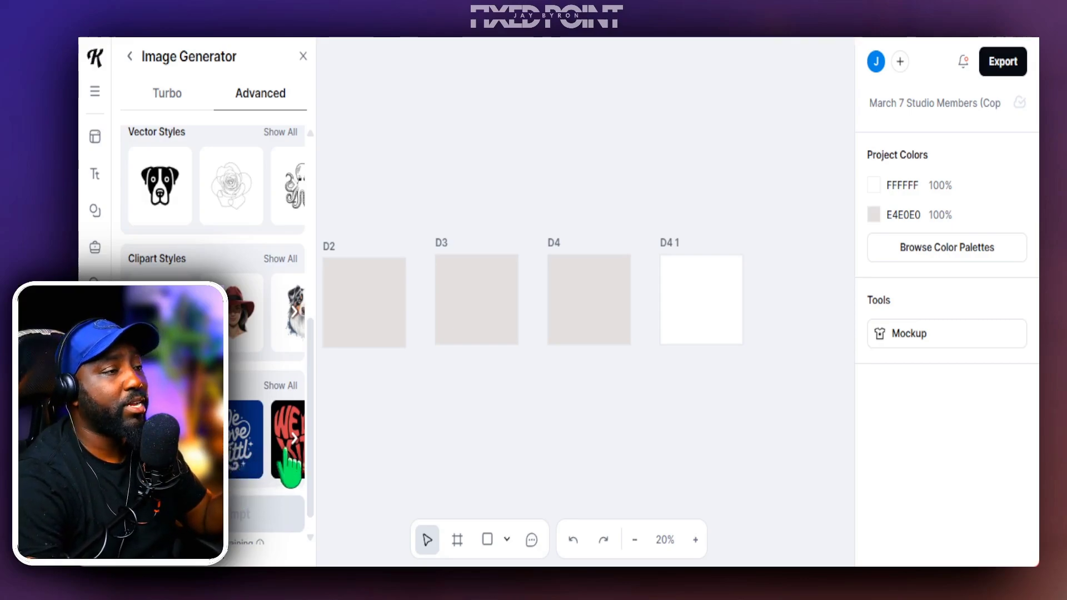
pyautogui.scroll(5, 281, 450)
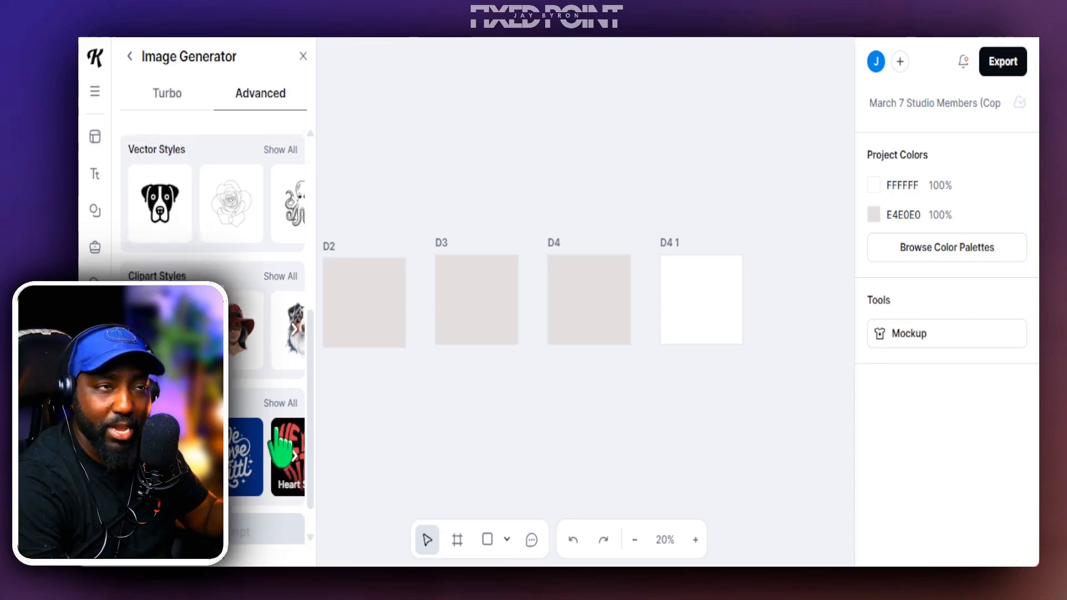
pyautogui.click(181, 195)
pyautogui.click(177, 228)
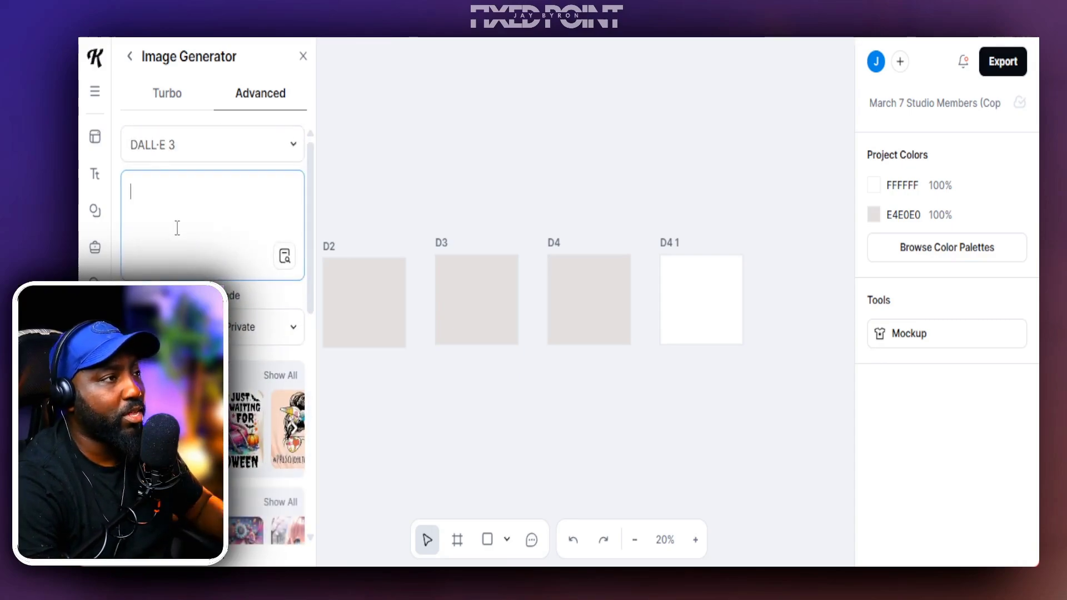
pyautogui.hotkey('ctrl', 'v')
# Review the prompt, generate the image in the Watercolor clipart style, and scale it on artboard D3 to about 9.73 in square.
pyautogui.scroll(6, 205, 243)
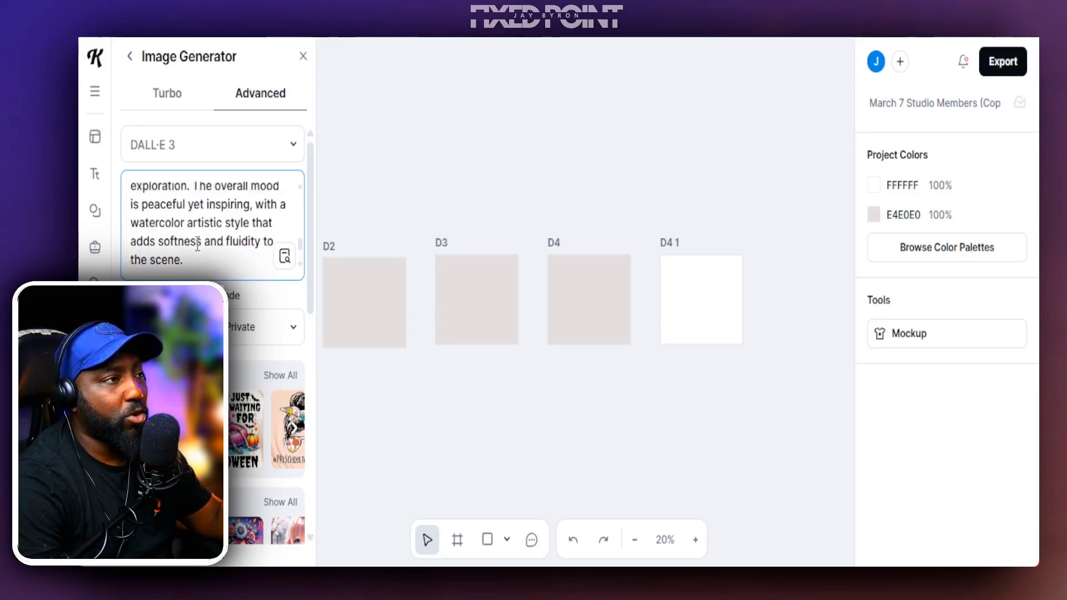
pyautogui.scroll(2, 206, 243)
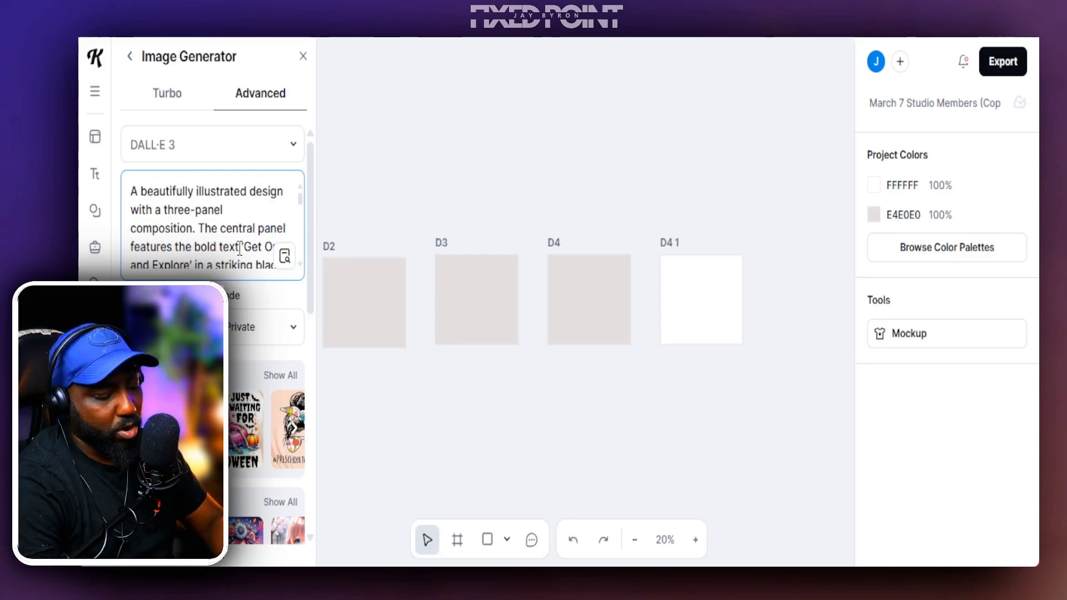
pyautogui.scroll(-3, 240, 246)
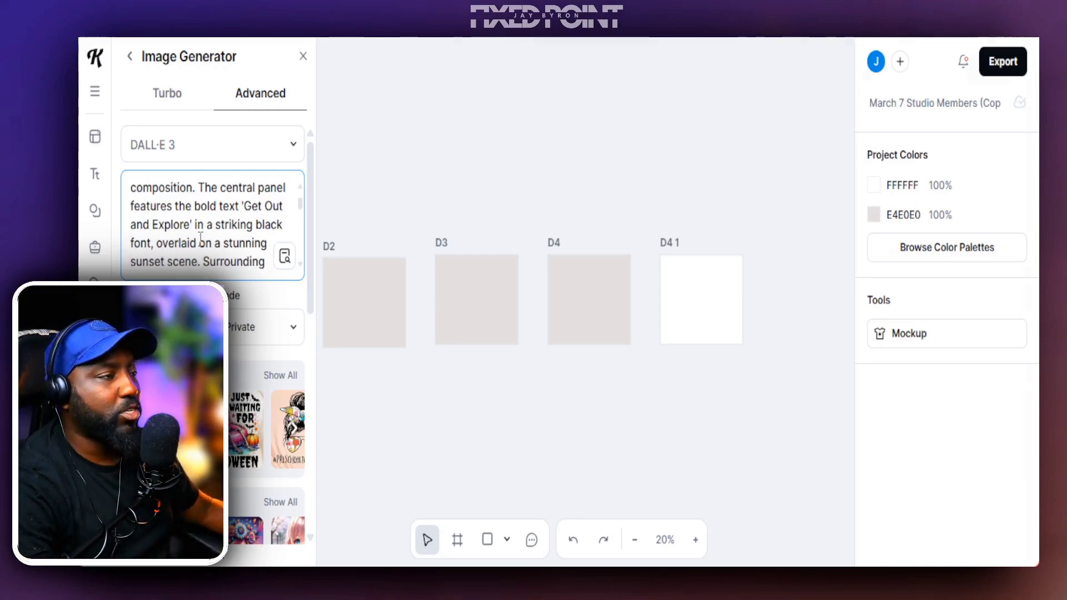
pyautogui.scroll(-6, 200, 428)
pyautogui.scroll(-6, 238, 410)
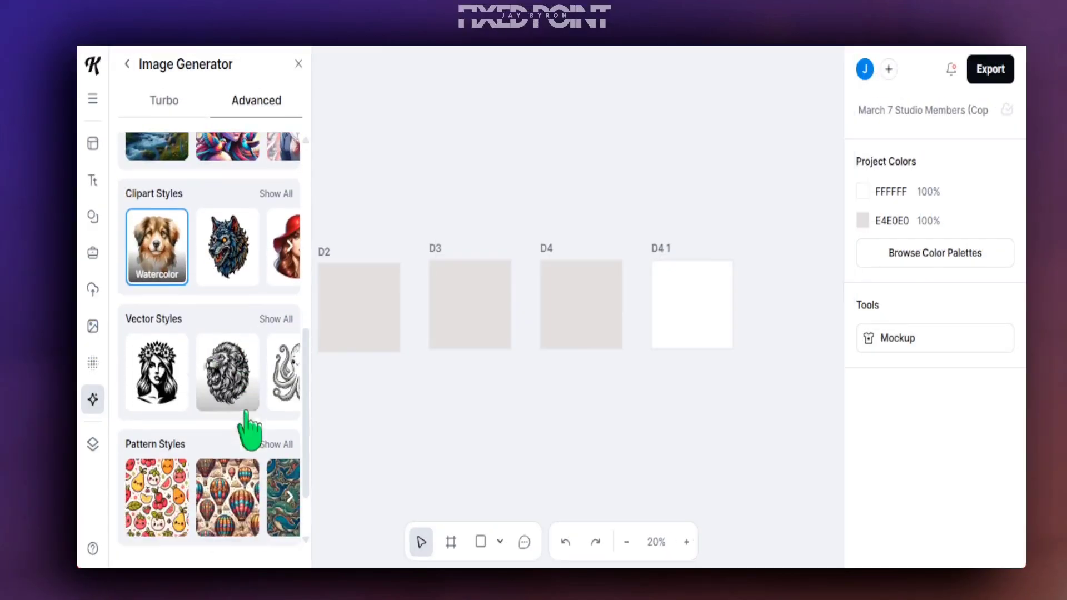
pyautogui.click(243, 501)
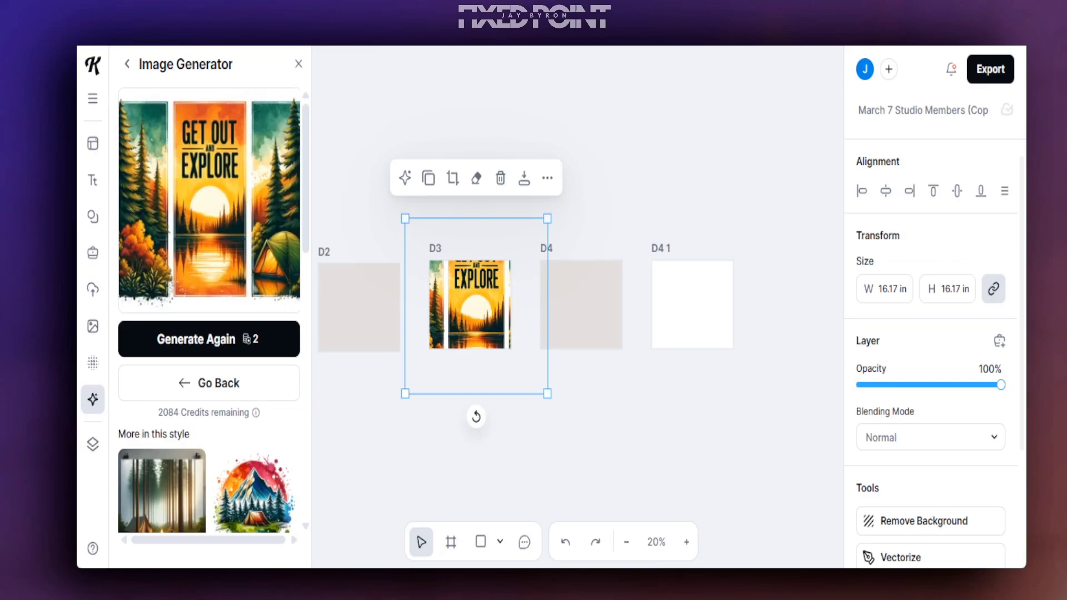
pyautogui.moveTo(548, 394); pyautogui.dragTo(510, 359)
# Examine the 'Get Out and Explore' artwork fitted to its artboard and return to the image generator's settings.
pyautogui.click(661, 539)
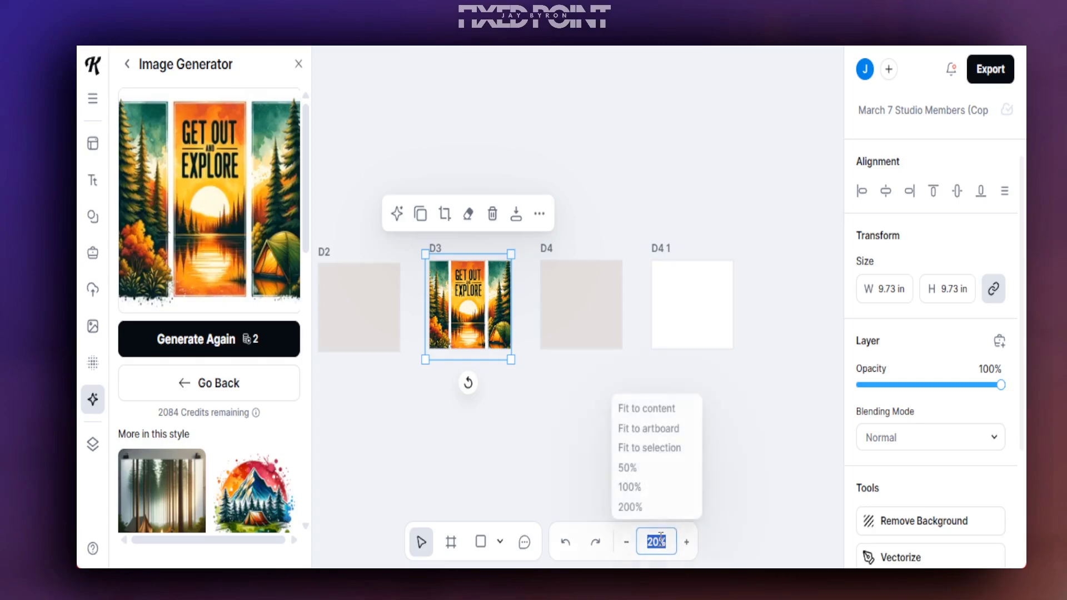
pyautogui.click(644, 405)
pyautogui.click(657, 538)
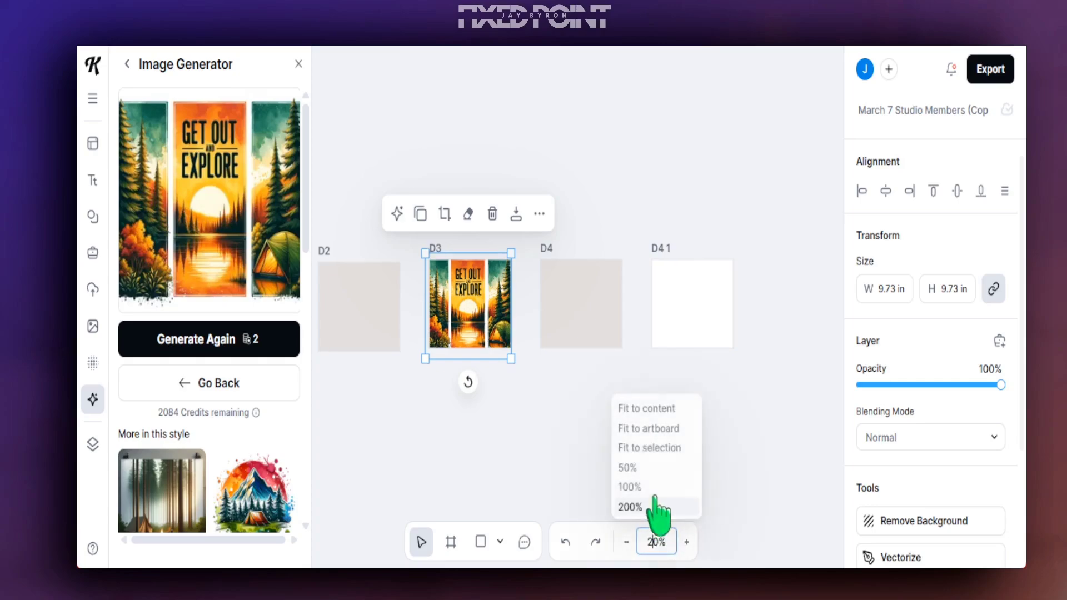
pyautogui.click(645, 428)
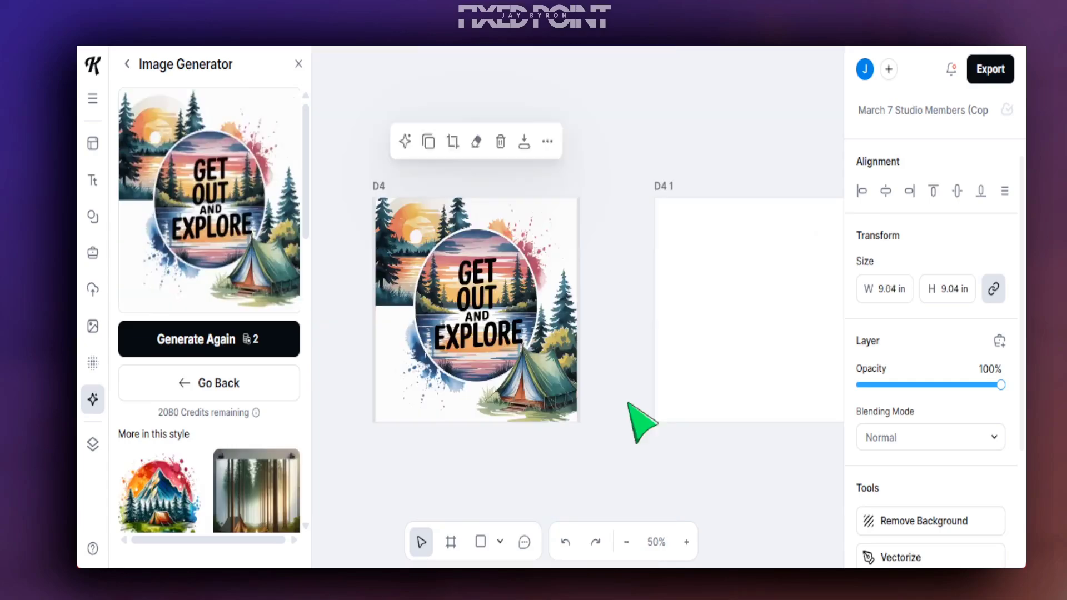
pyautogui.click(127, 63)
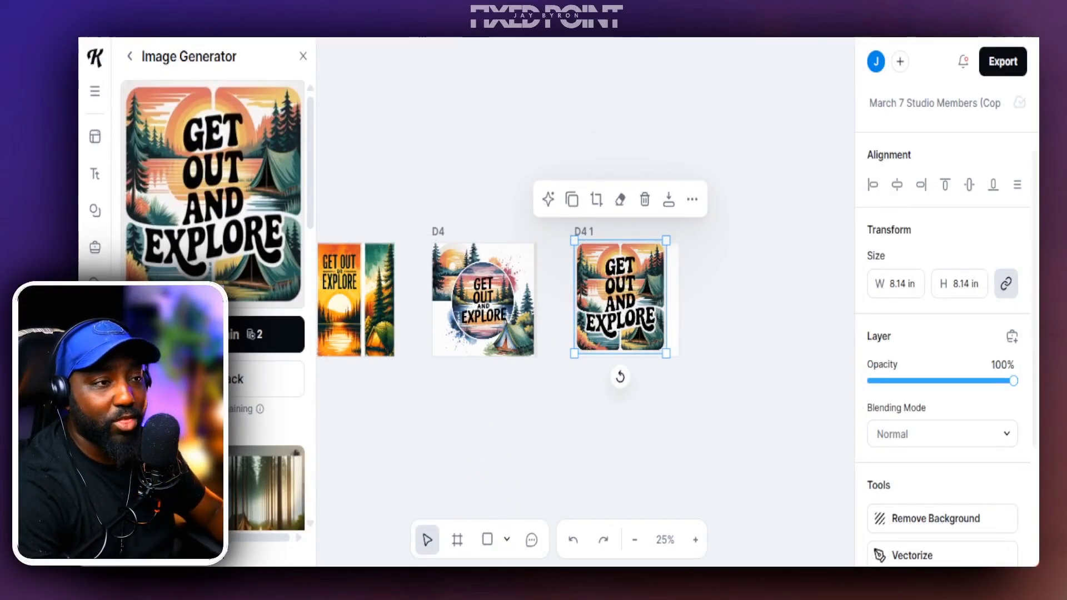
# Compare the 'Get Out and Explore' artworks across the artboards at 50% zoom.
pyautogui.click(665, 540)
pyautogui.click(666, 443)
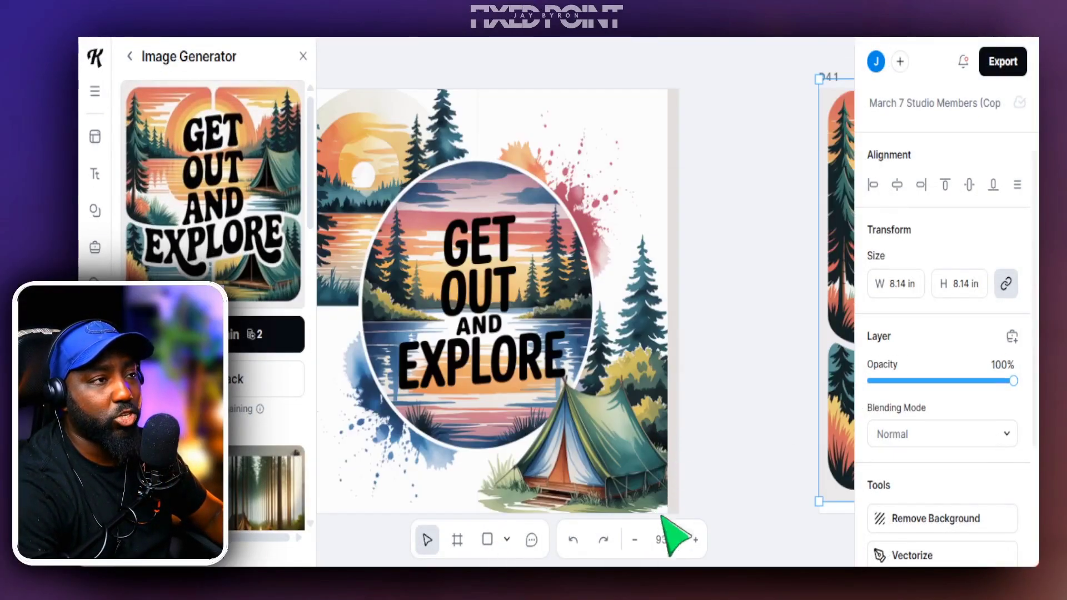
pyautogui.click(666, 540)
pyautogui.click(645, 464)
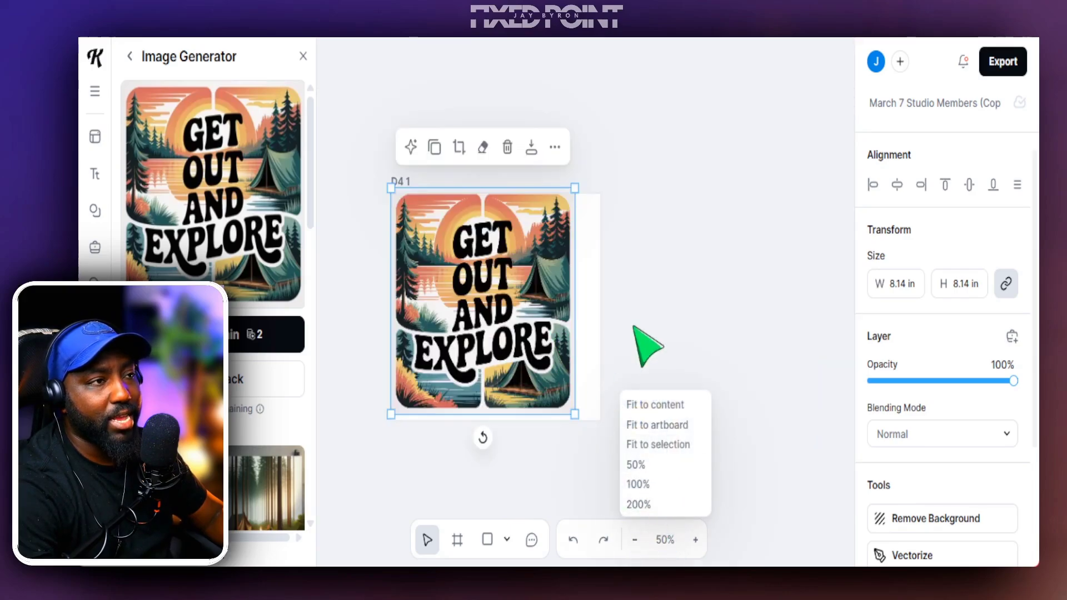
pyautogui.click(639, 345)
pyautogui.click(476, 401)
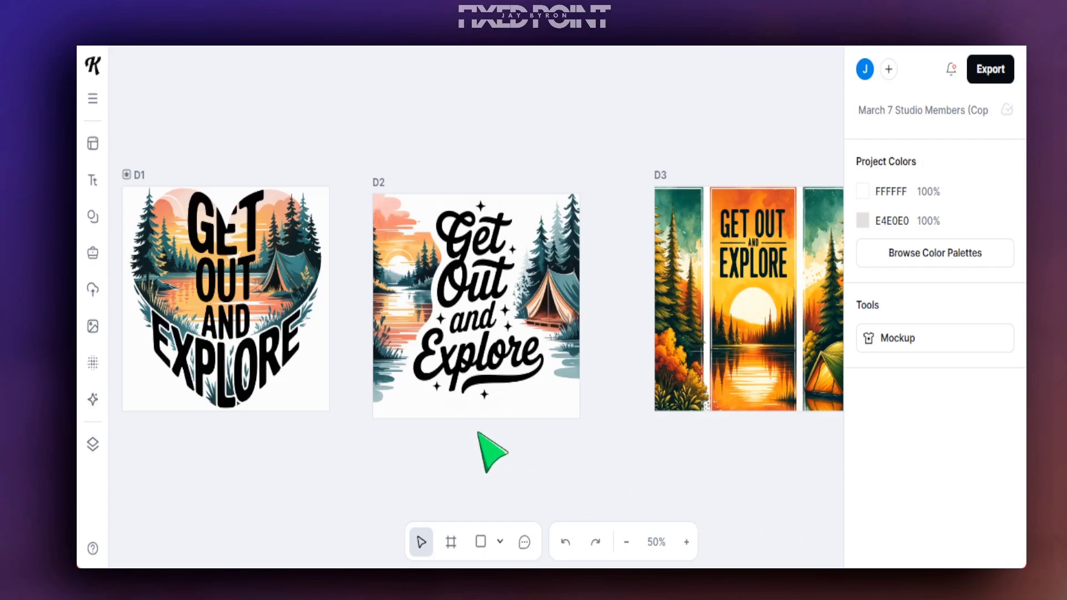
# Review the typography styles in the image generator's advanced settings, including Heart Shape, and close the generator.
pyautogui.click(92, 399)
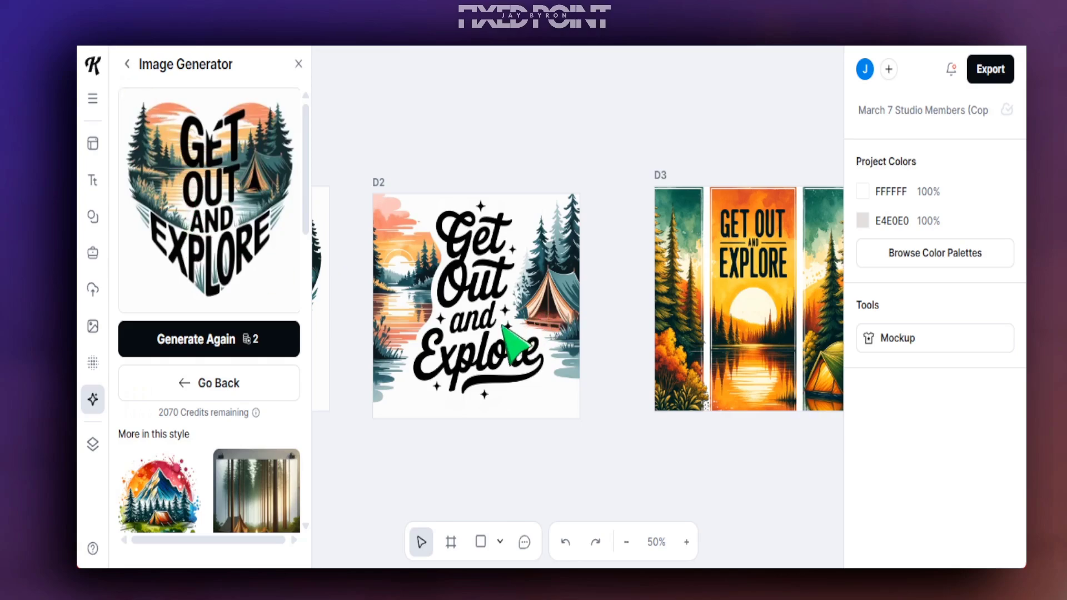
pyautogui.click(127, 65)
pyautogui.scroll(-2, 273, 223)
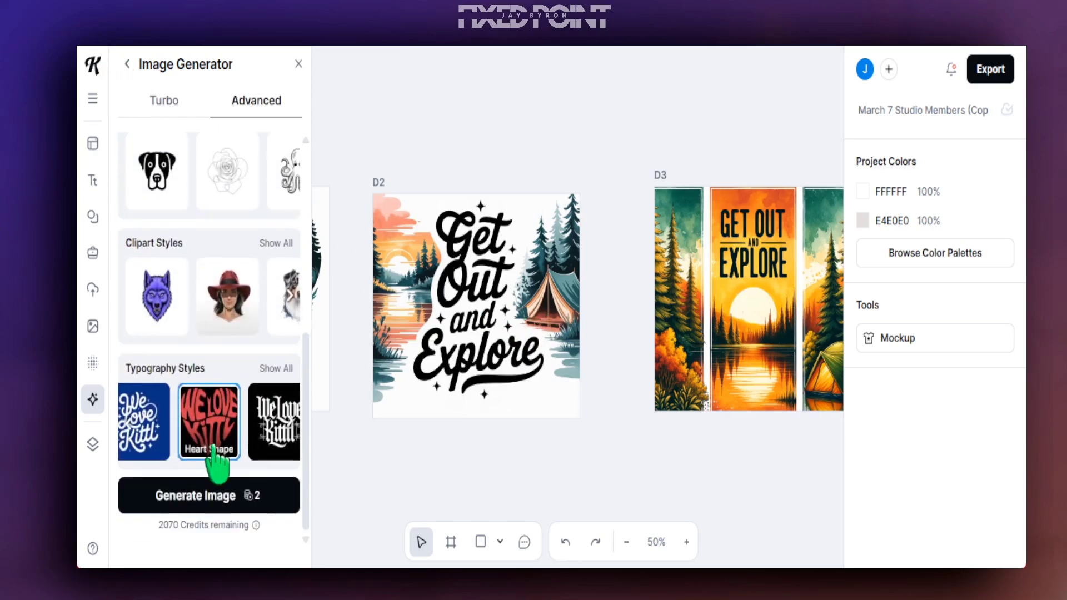
pyautogui.click(299, 64)
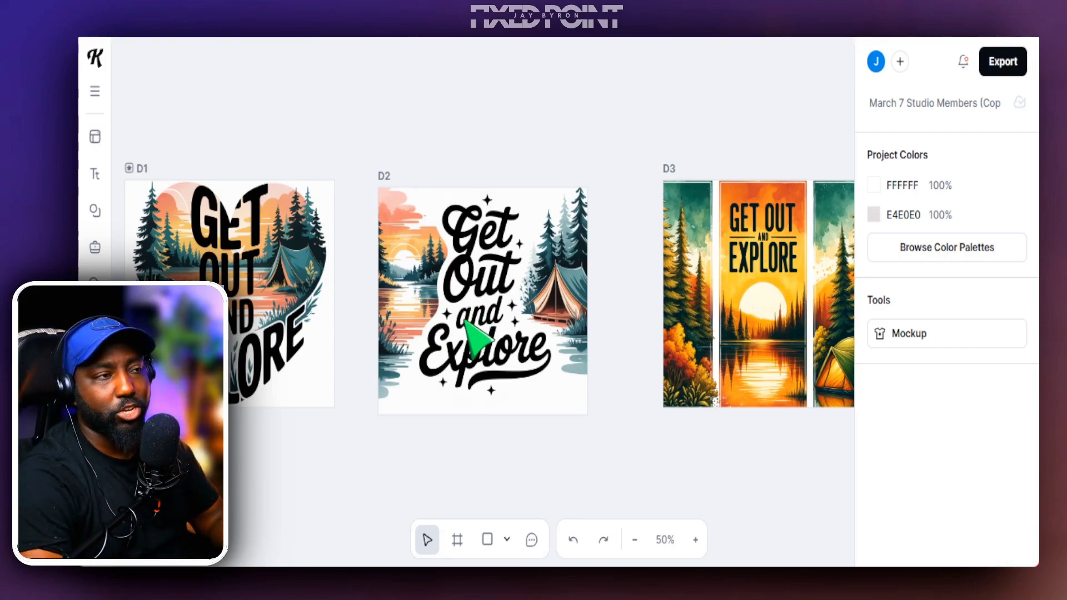
# Inspect the 'Get Out and Explore' artworks on artboards D1, D2 and D3 individually, finishing with D3 at 25% zoom.
pyautogui.click(467, 328)
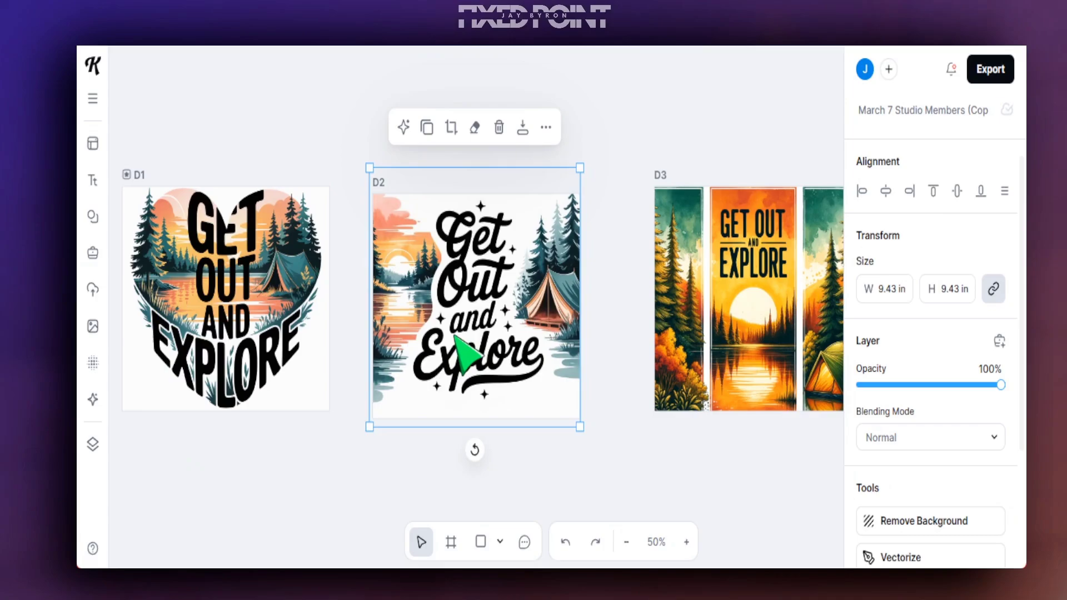
pyautogui.press('Tab')
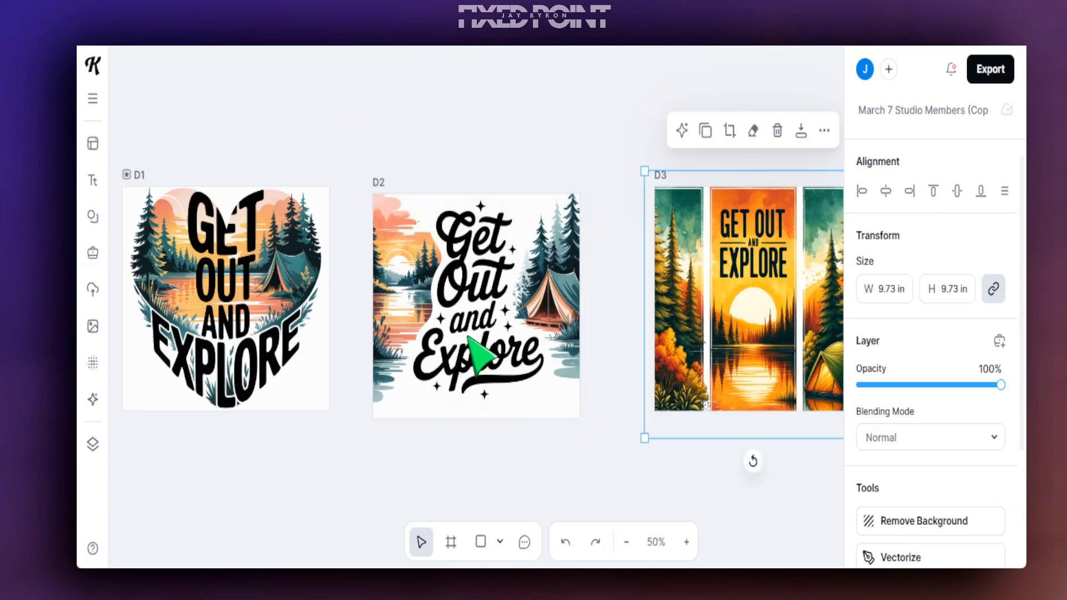
pyautogui.click(470, 339)
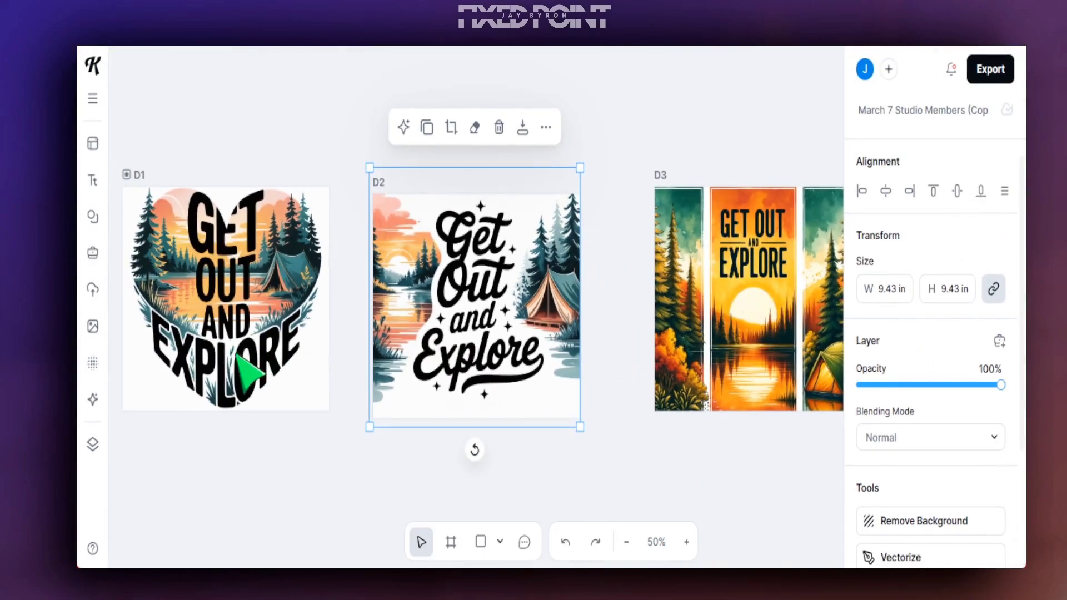
pyautogui.click(216, 368)
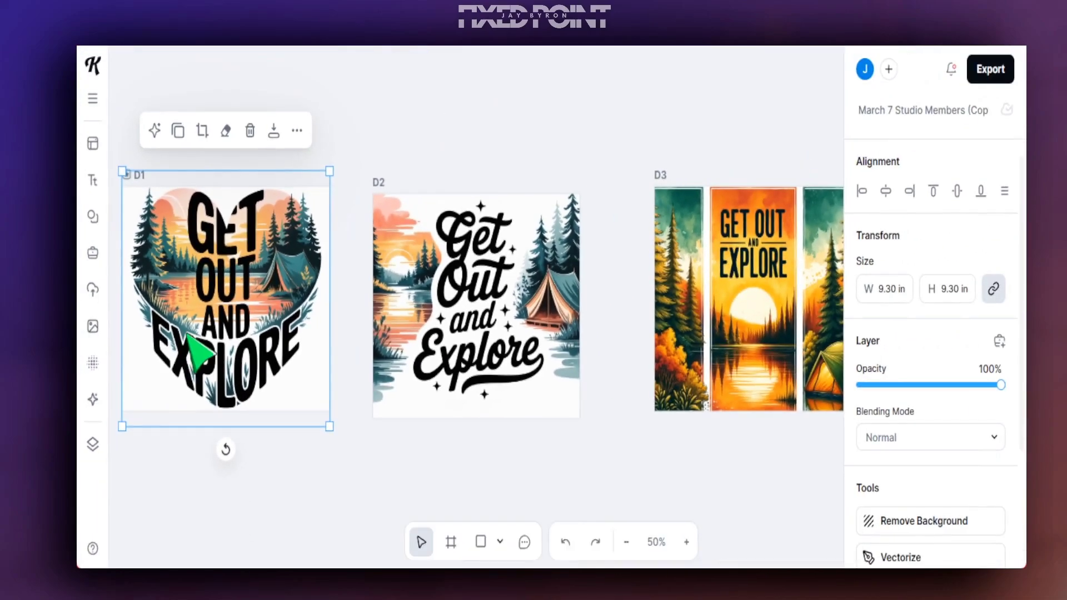
pyautogui.click(625, 544)
pyautogui.click(750, 339)
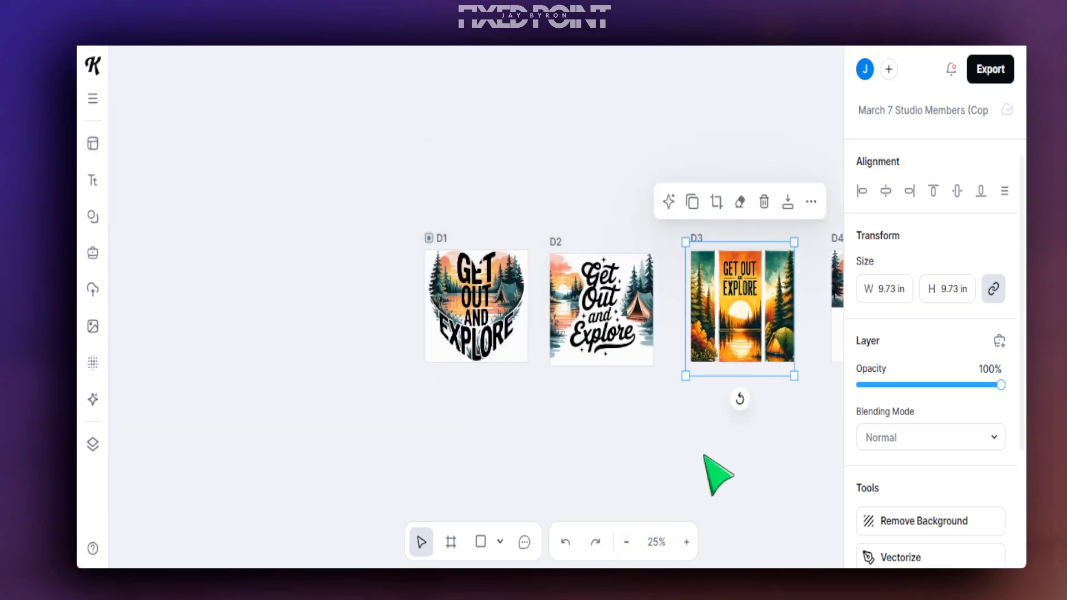
# Compare the 'Chickens Coffee & Chaos' artworks in the March 7 Studio Members project and select the one on artboard D1.
pyautogui.click(687, 542)
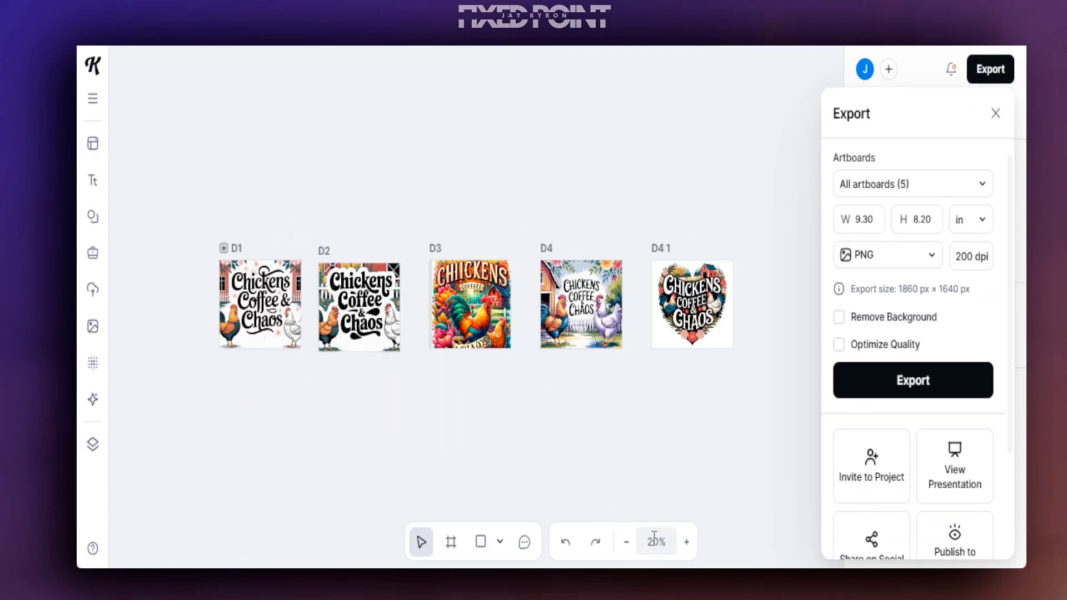
pyautogui.click(687, 543)
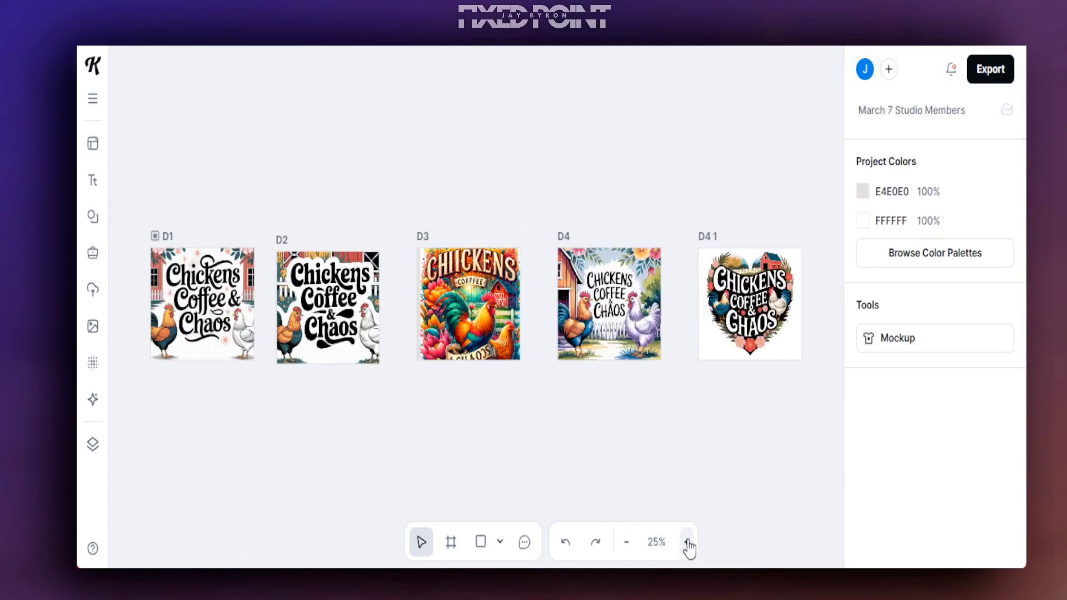
pyautogui.click(688, 542)
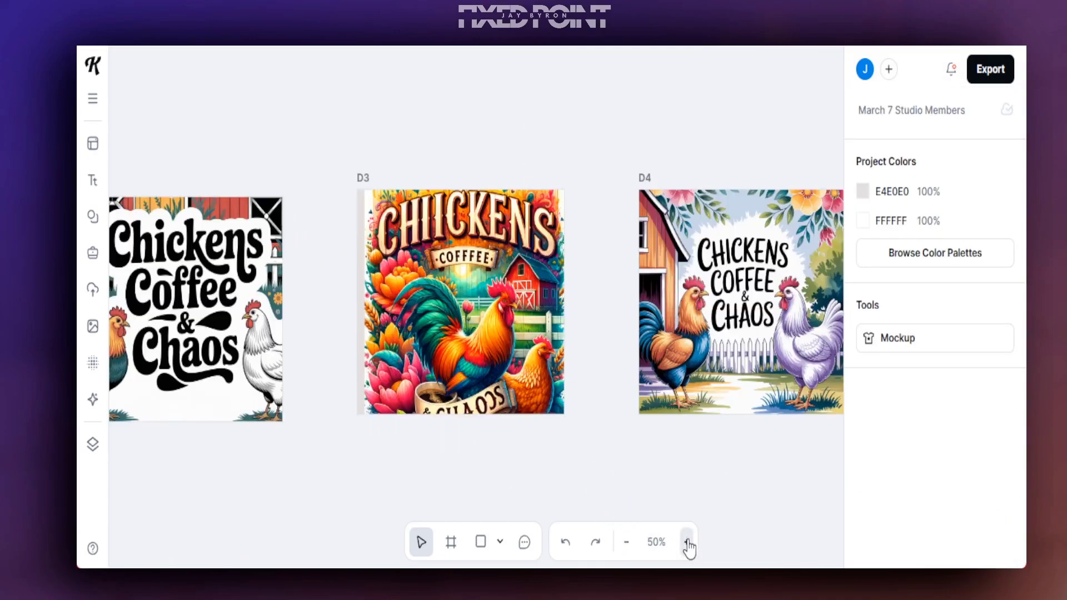
pyautogui.click(625, 545)
pyautogui.click(191, 317)
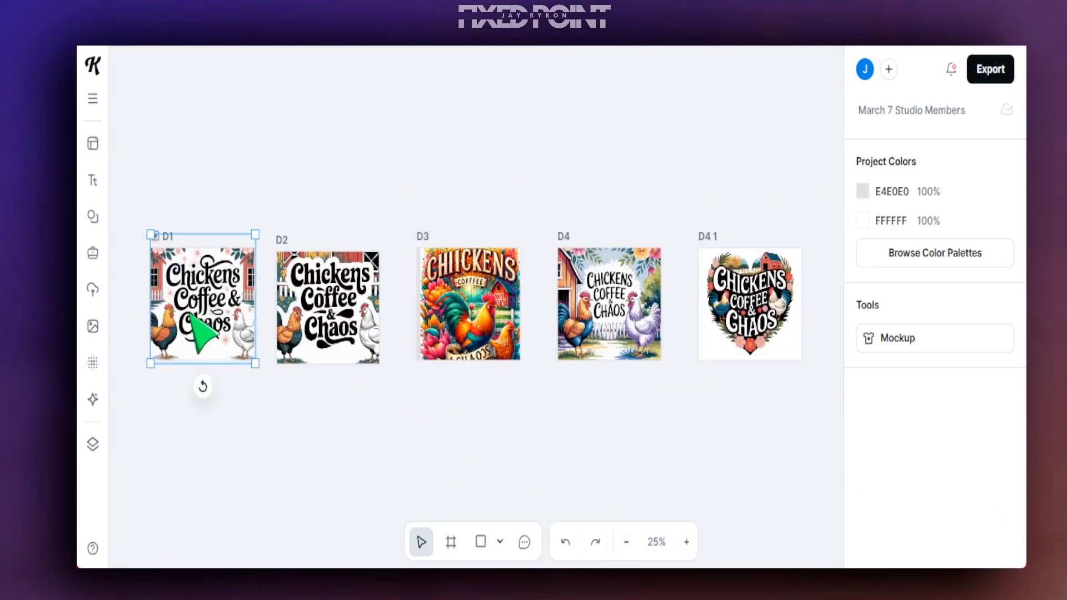